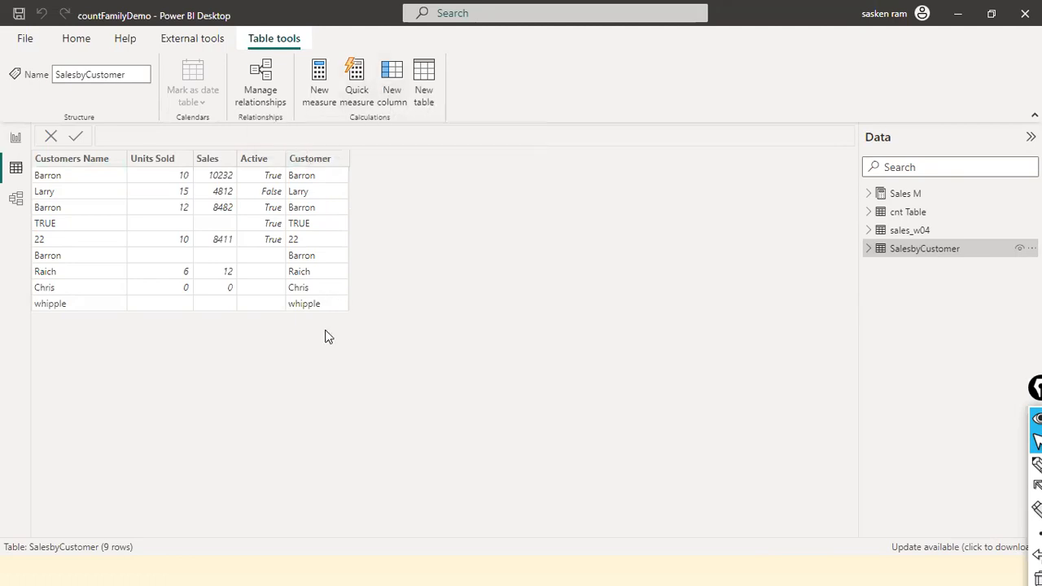
Step: Examine the formula of the calculated Customer column in the SalesbyCustomer table, including its empty-string condition
left_click(298, 161)
left_click(300, 162)
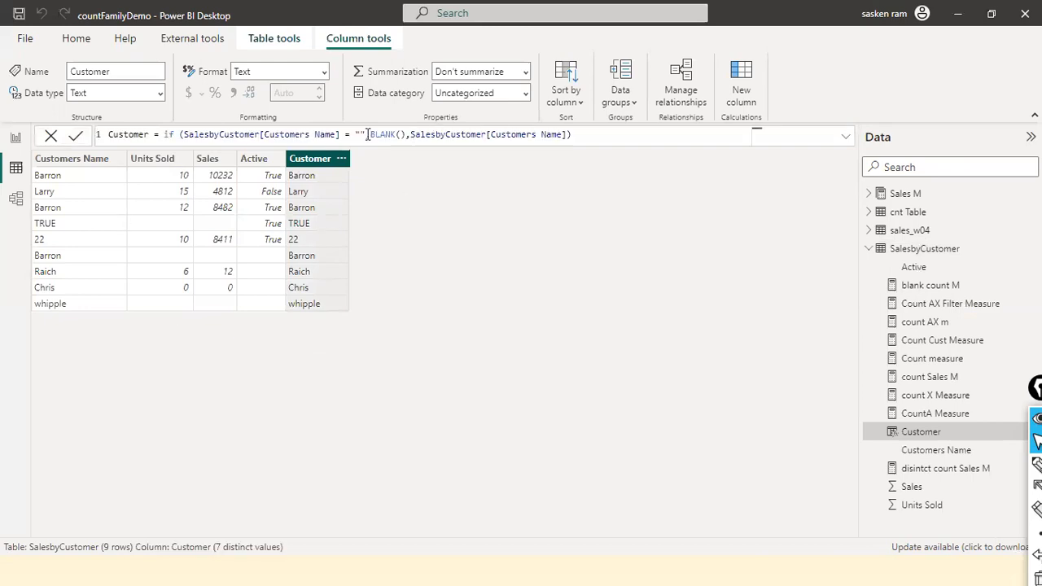
left_click_drag(356, 134, 365, 136)
left_click(382, 228)
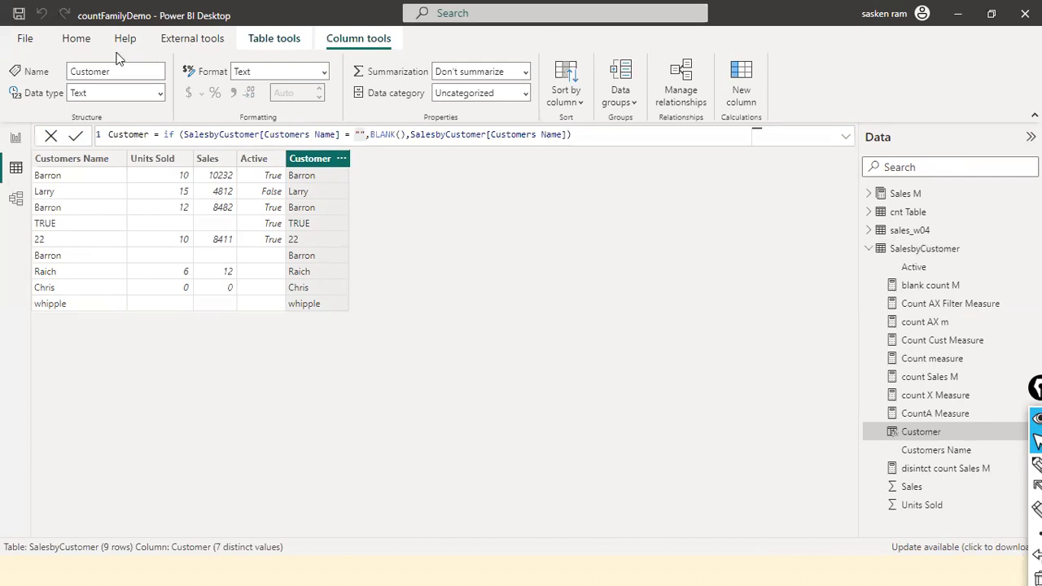
Step: Open the Power Query editor to work on the model's queries
left_click(77, 39)
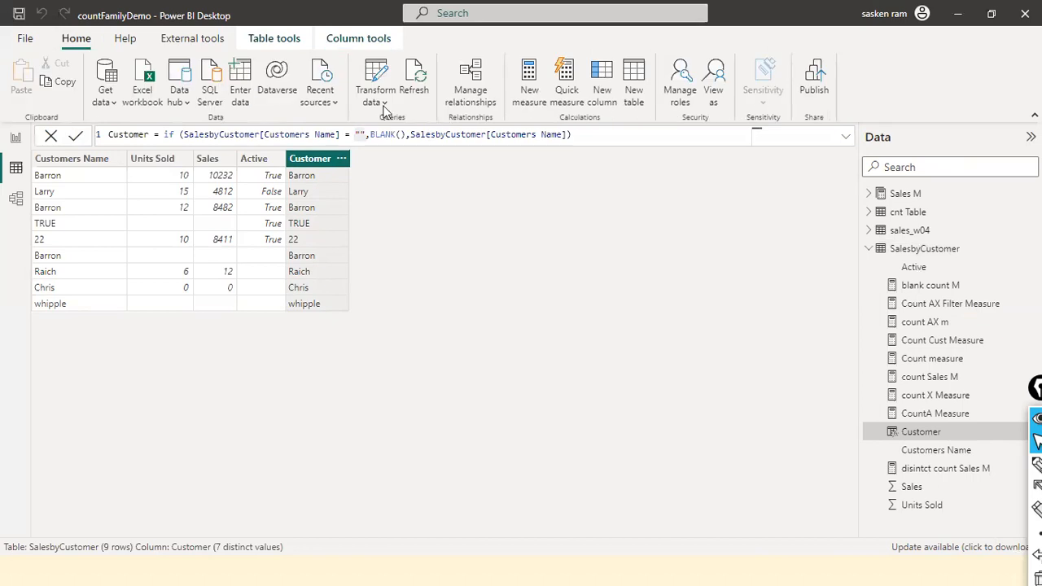
left_click(378, 102)
left_click(380, 122)
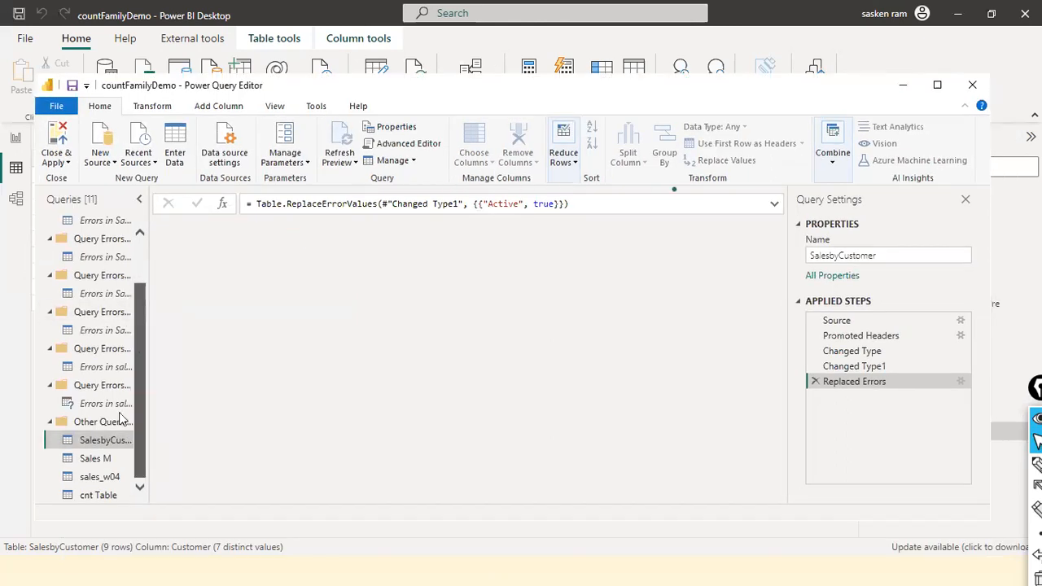
Step: Delete the applied steps Changed Type1 and Replaced Value2 from the sales_w04 query and Replaced Errors from the SalesbyCustomer query
left_click(110, 477)
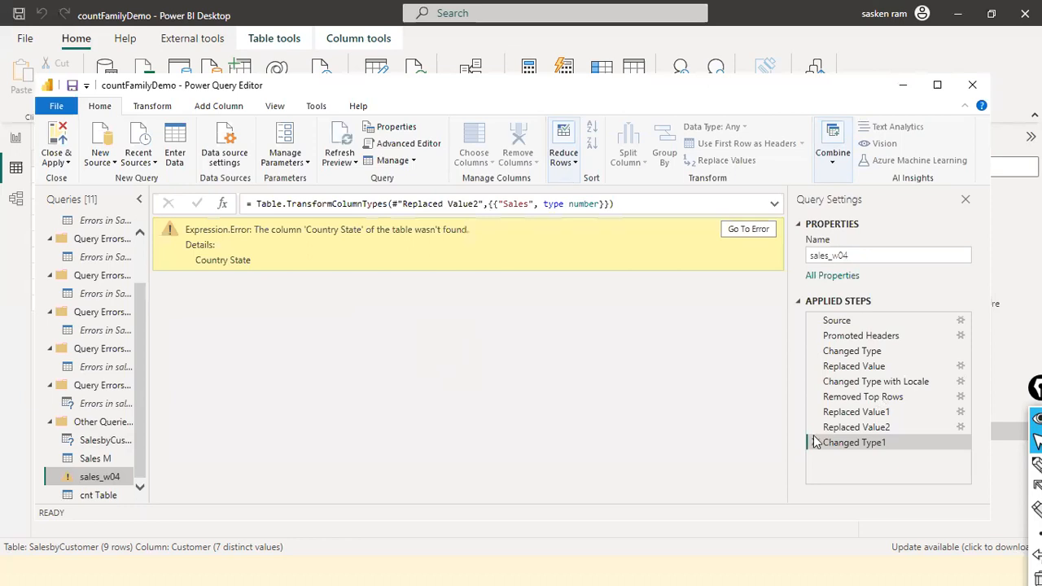
key("Delete")
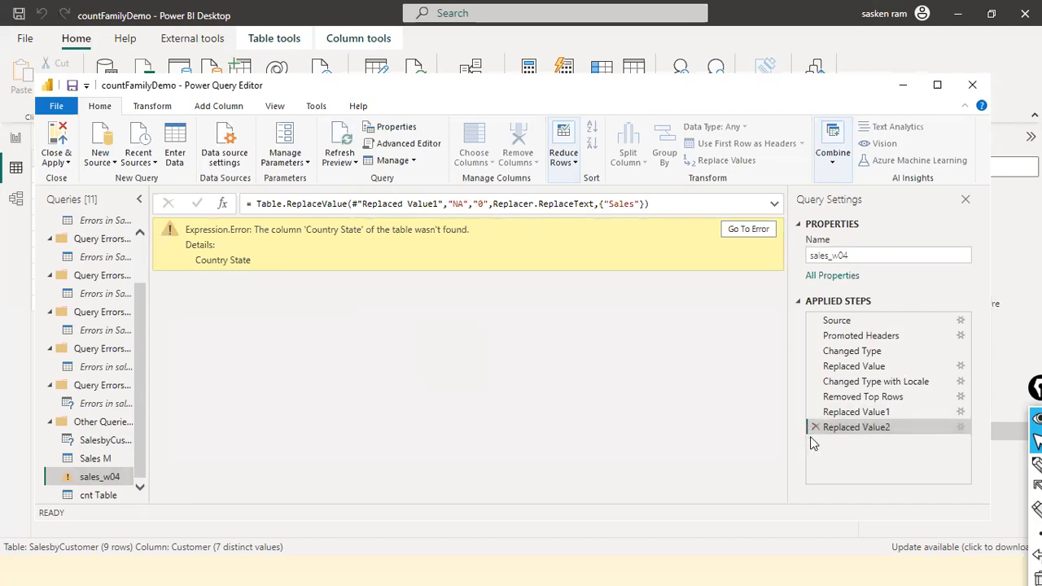
left_click(816, 428)
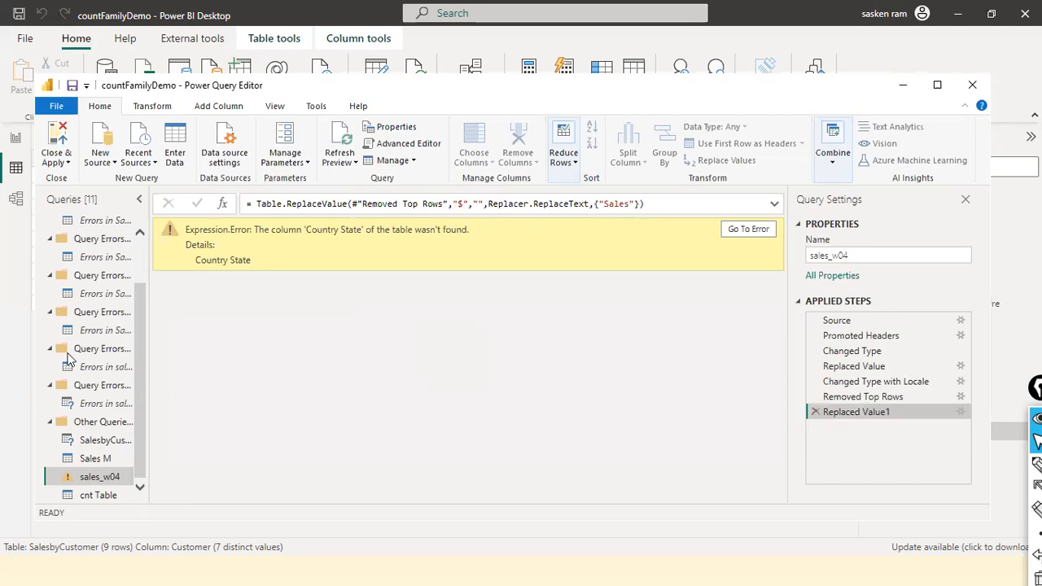
left_click(99, 442)
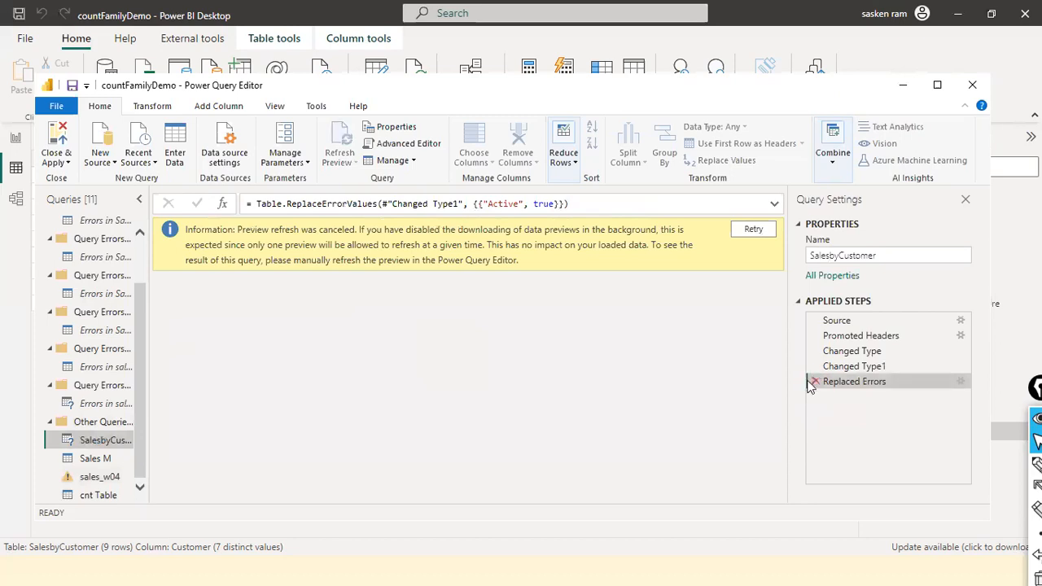
left_click(814, 381)
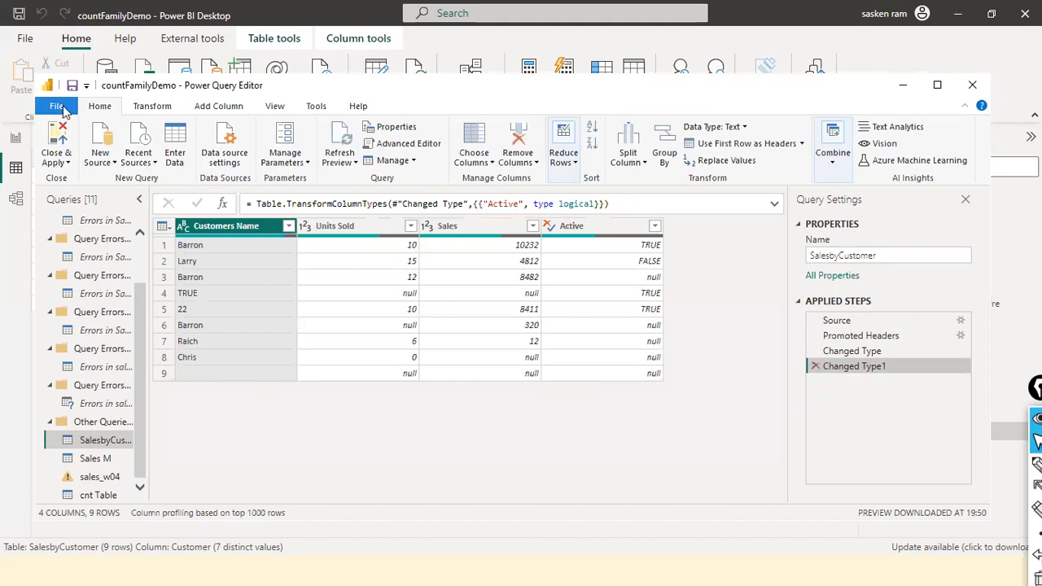
left_click(59, 107)
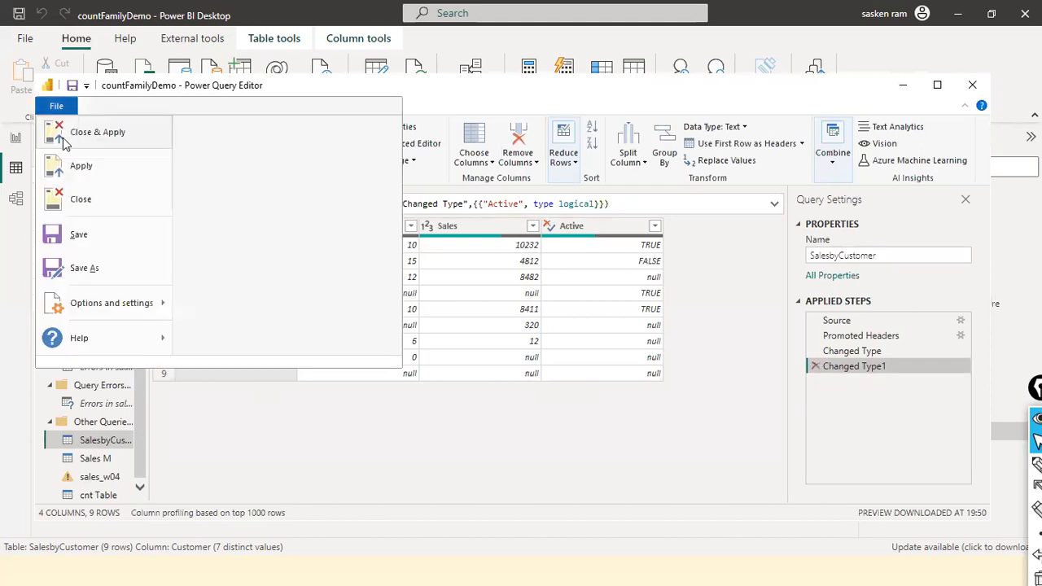
left_click(463, 430)
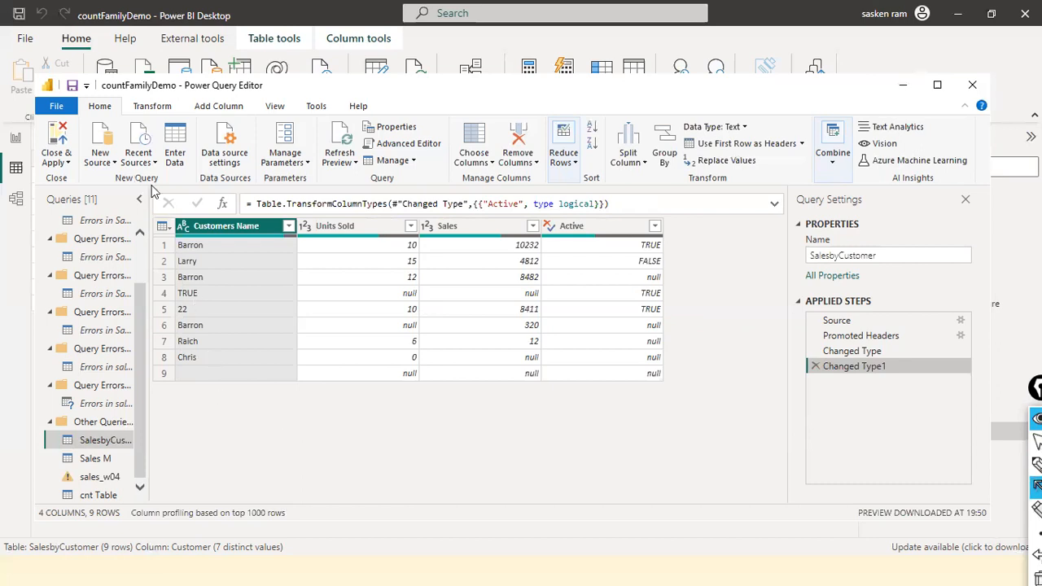
left_click_drag(137, 174, 176, 220)
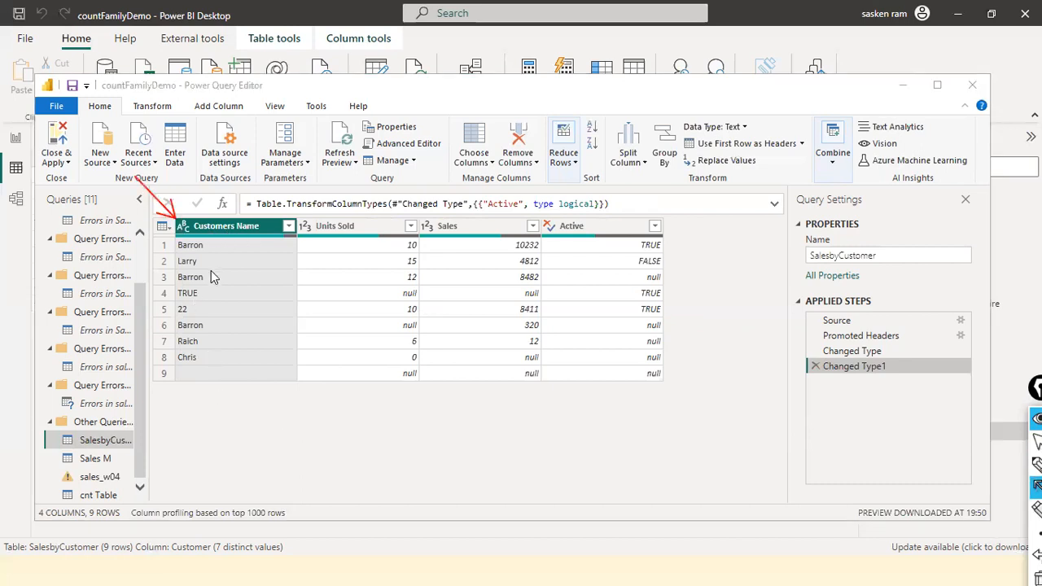
left_click_drag(151, 411, 178, 384)
left_click_drag(338, 379, 381, 374)
left_click_drag(351, 318, 407, 324)
left_click_drag(369, 294, 404, 293)
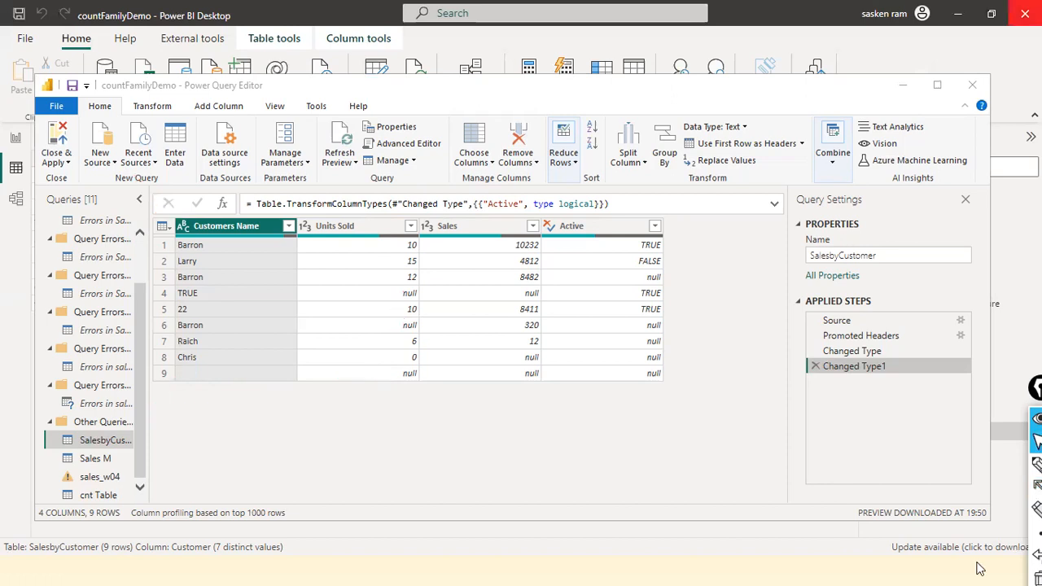
Step: Maximize the query editor and enable column quality, column distribution, show whitespace and column profile for the data preview
left_click(938, 84)
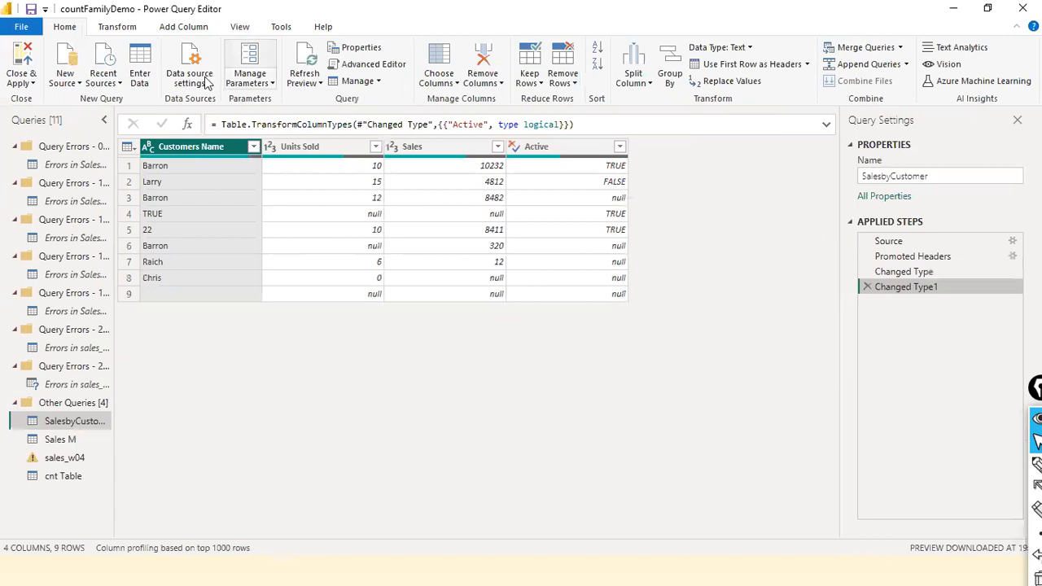
left_click(239, 27)
left_click(167, 81)
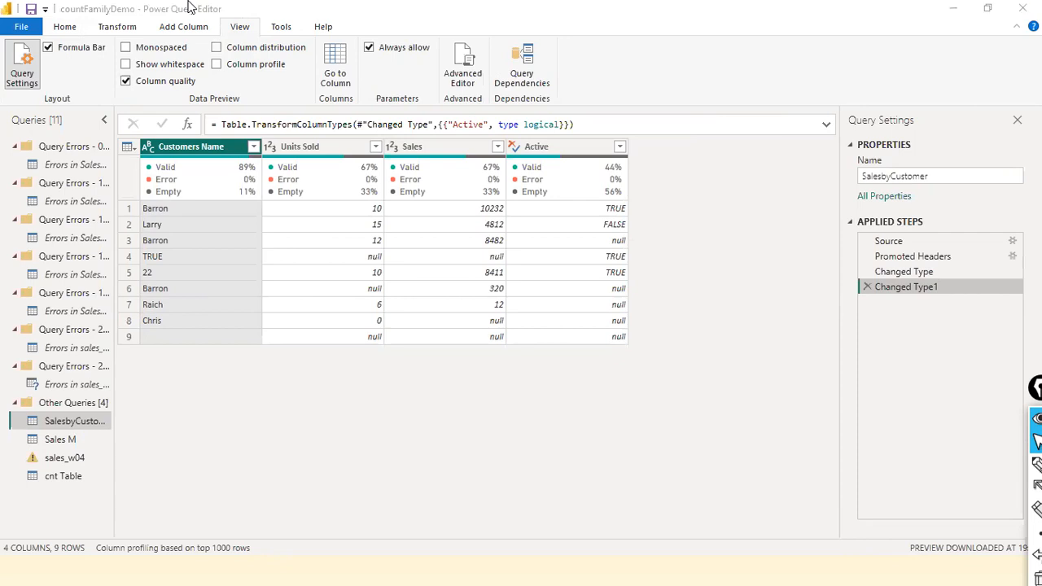
left_click(189, 7)
left_click(217, 49)
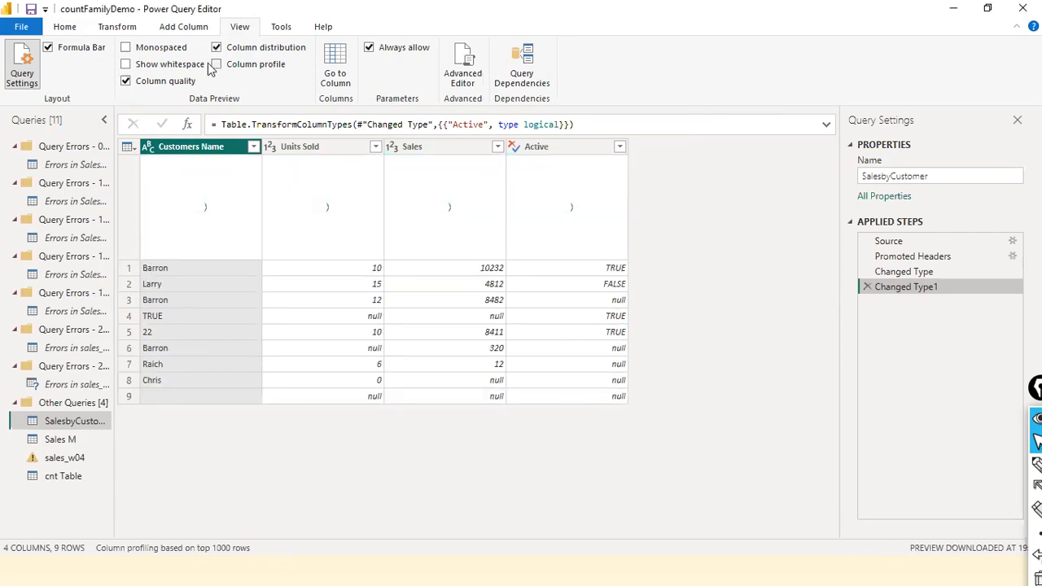
left_click(207, 63)
left_click(219, 69)
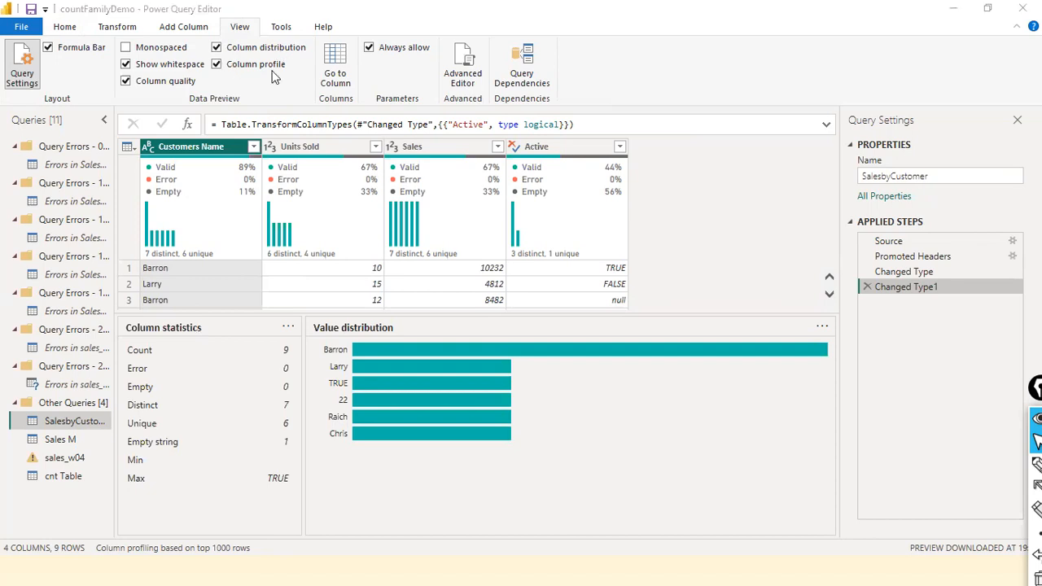
left_click(222, 48)
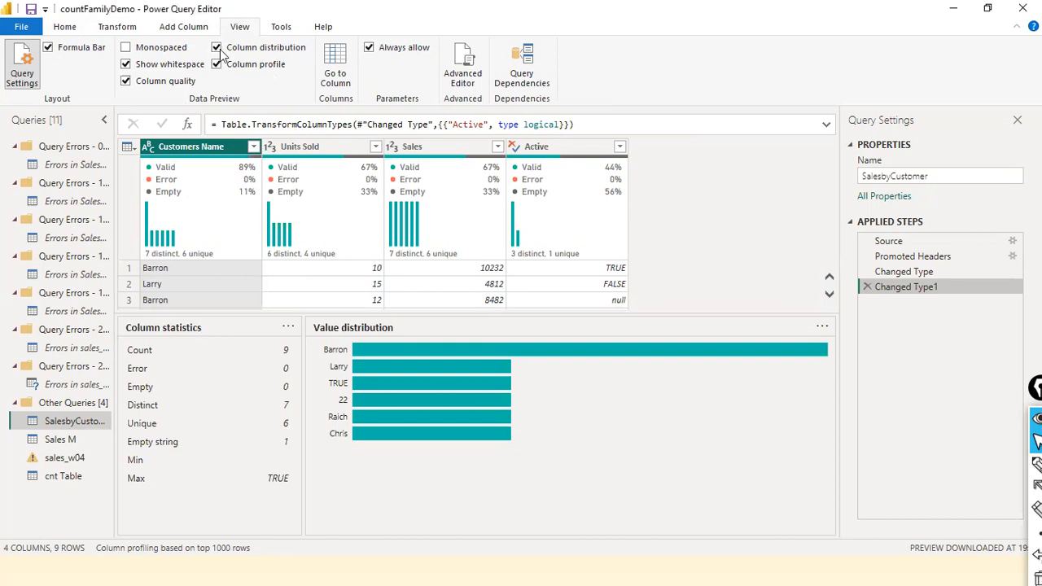
left_click(217, 48)
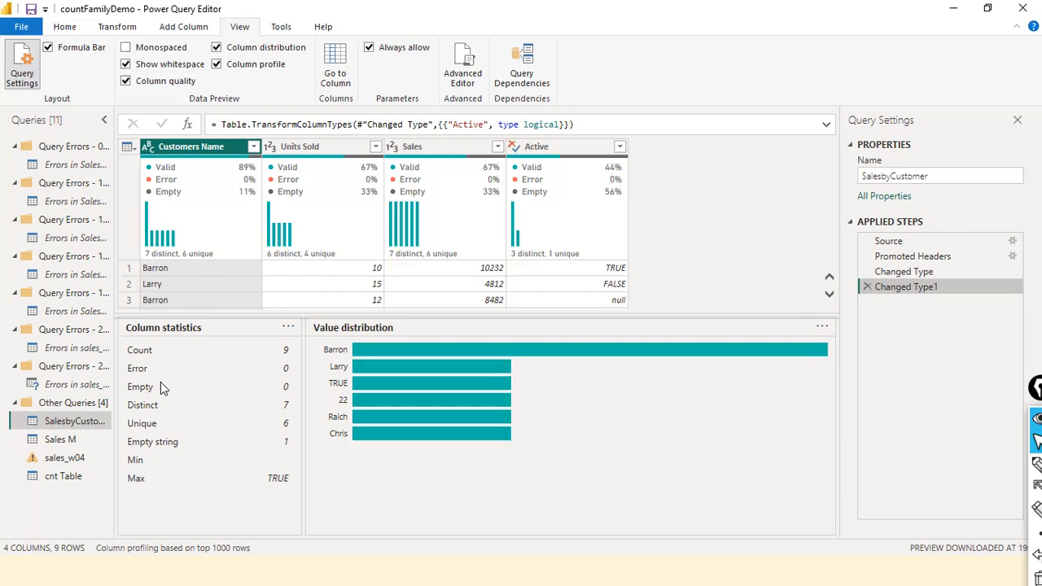
Step: Resize the column statistics area and compare the profile statistics of the Customers Name and Units Sold columns
left_click_drag(155, 492, 155, 489)
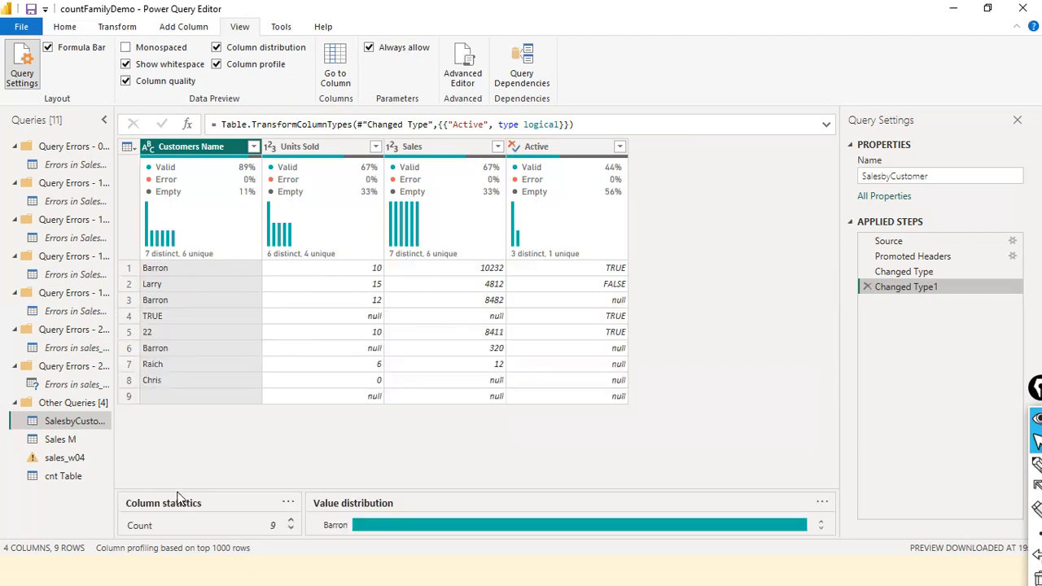
left_click_drag(202, 437, 242, 262)
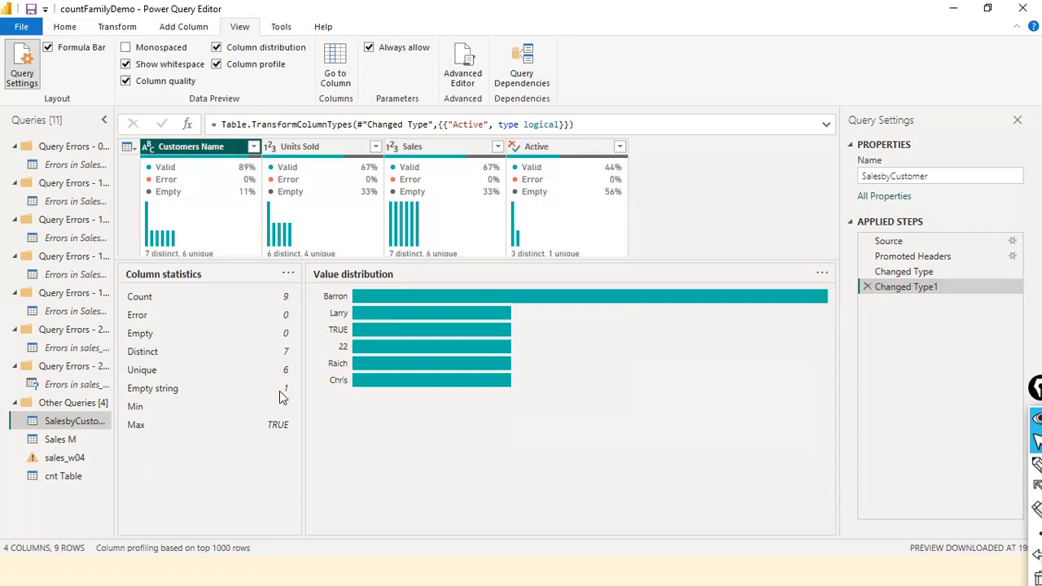
left_click_drag(269, 258, 256, 367)
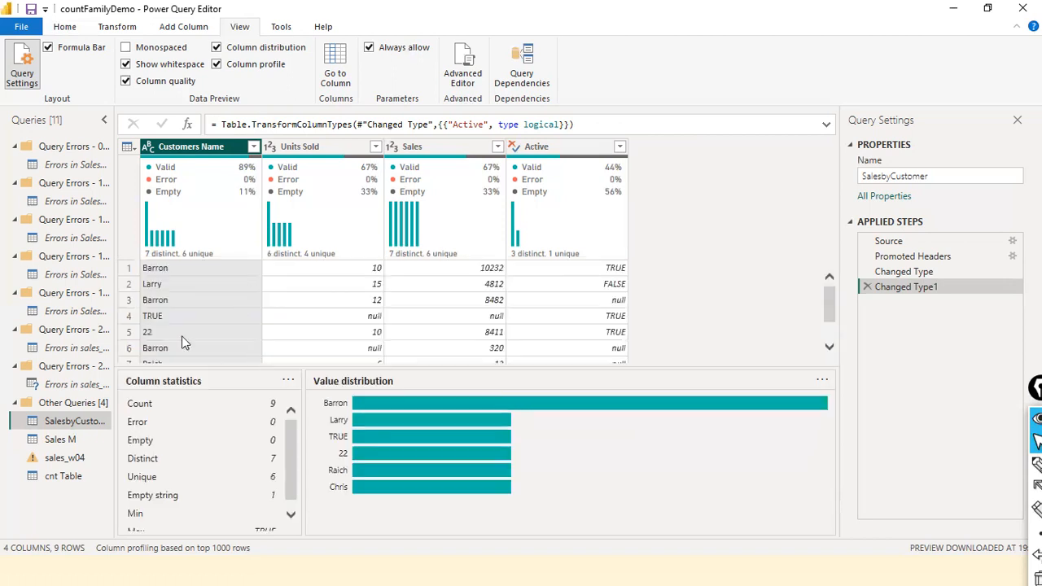
scroll(182, 336, "down", 1)
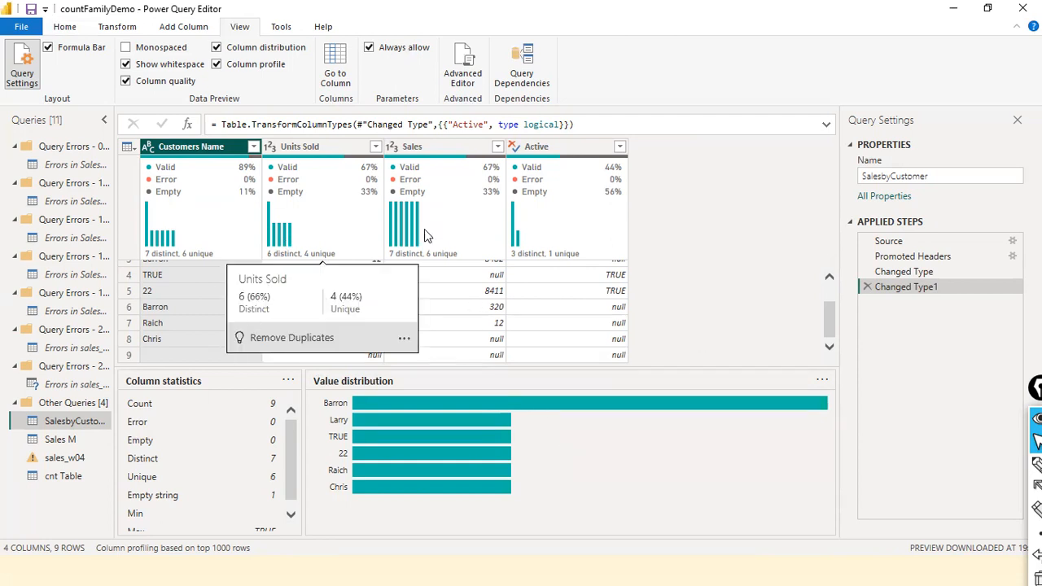
left_click(325, 147)
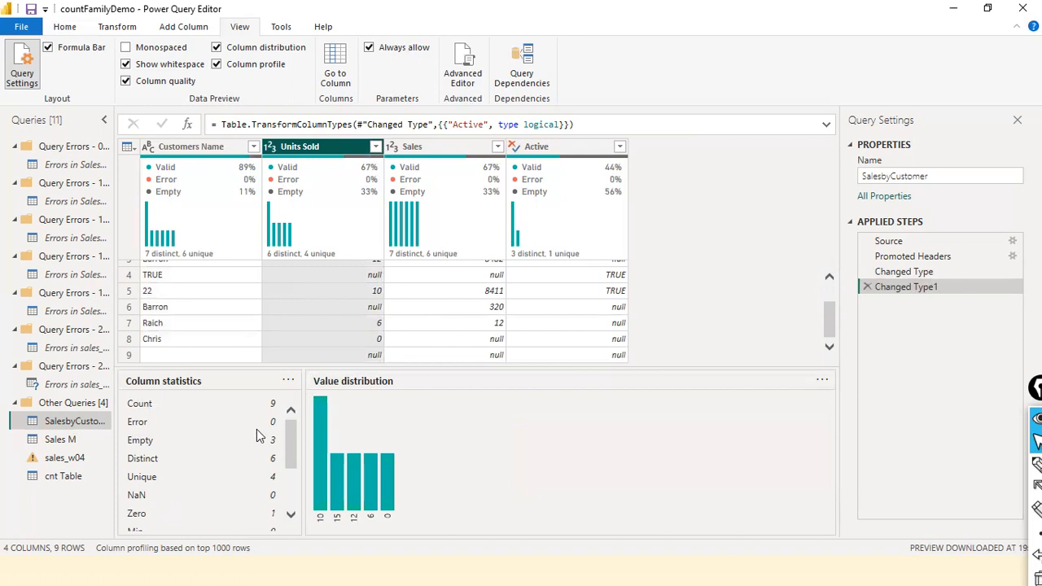
left_click(171, 148)
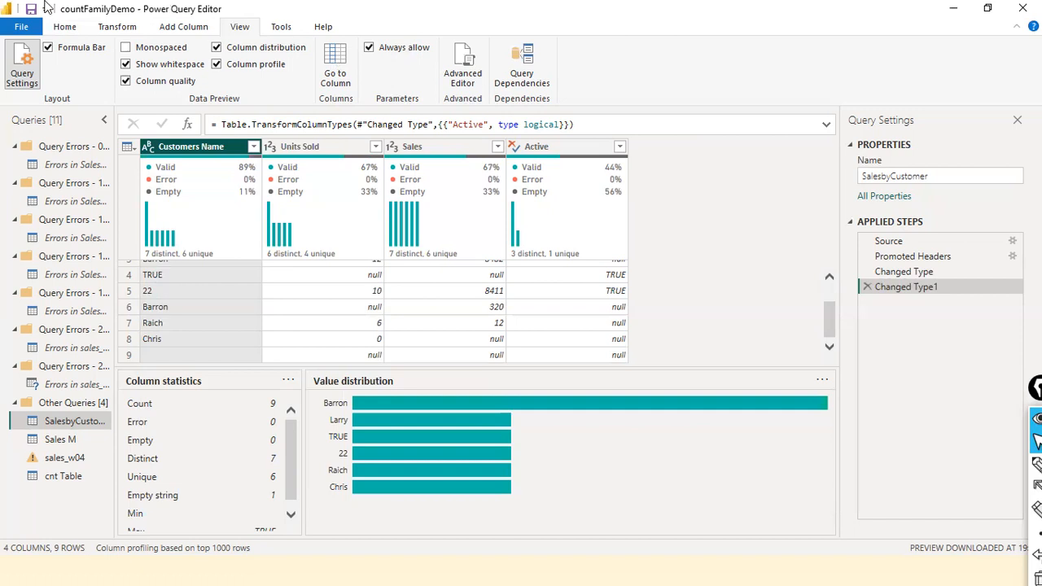
Step: Try to close the query editor and apply its changes, and discard the pending changes to SalesbyCustomer and sales_w04
left_click(8, 31)
left_click(57, 59)
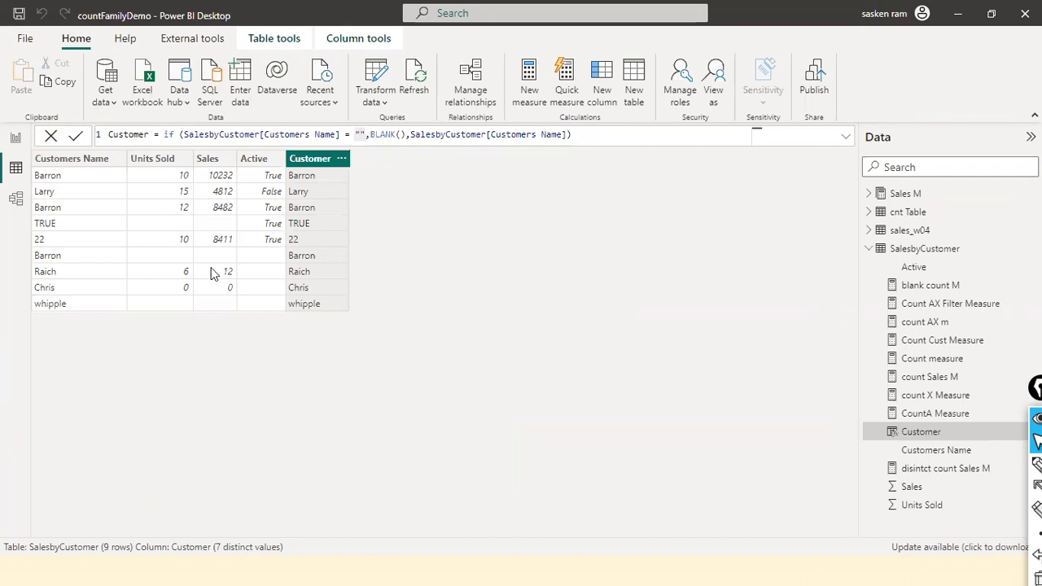
left_click(16, 140)
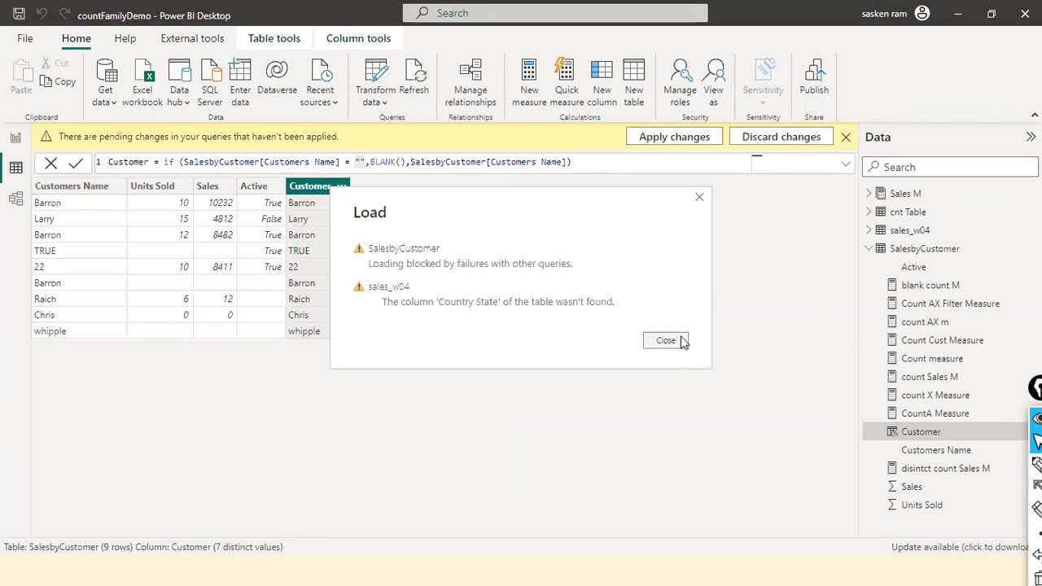
left_click(697, 198)
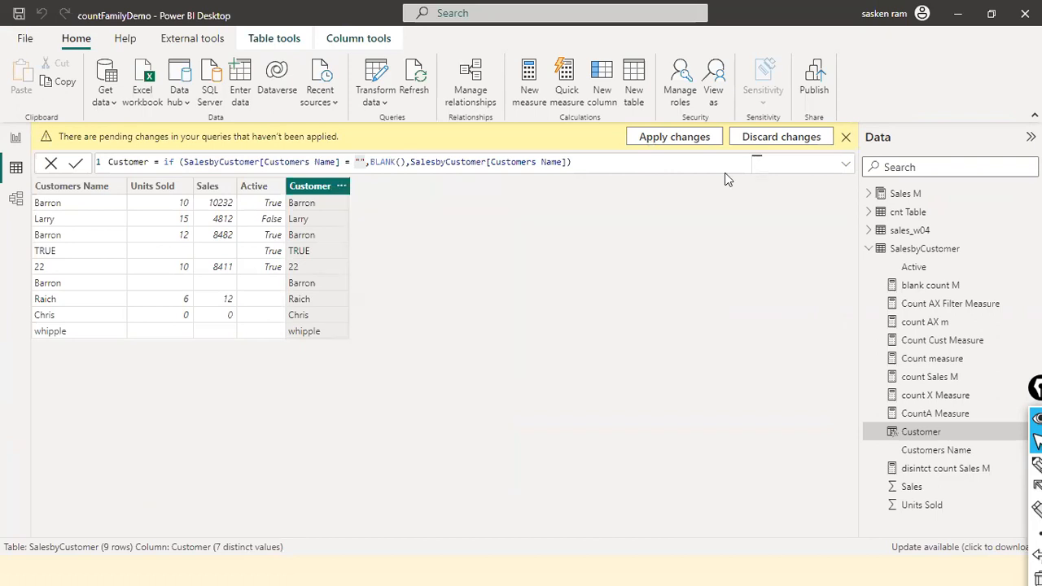
left_click(759, 146)
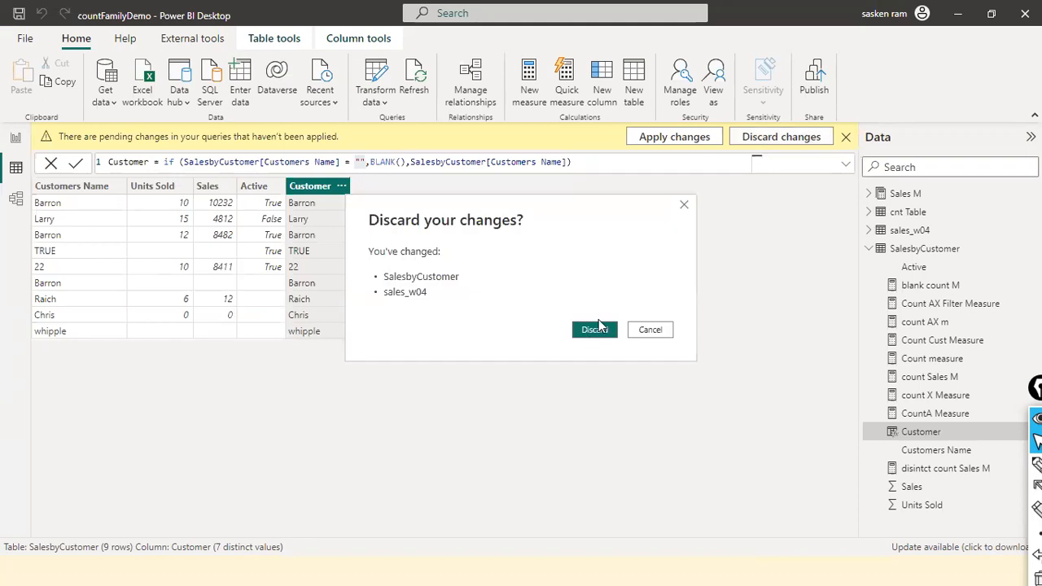
left_click(605, 332)
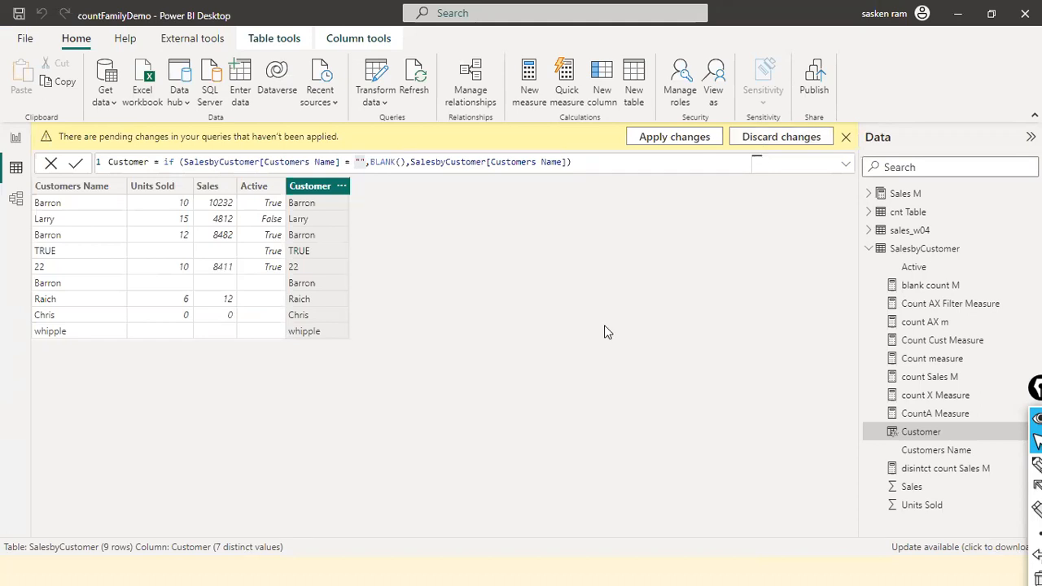
Step: Return to the report view and delete the sales_w04 table from the model, accepting that its query remains without loading data
left_click(16, 139)
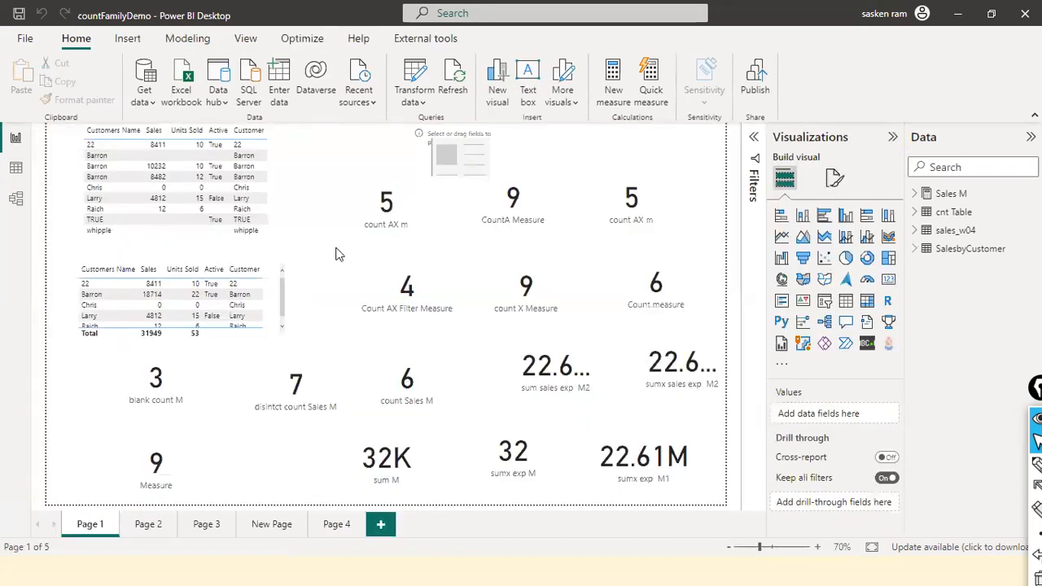
left_click(292, 204)
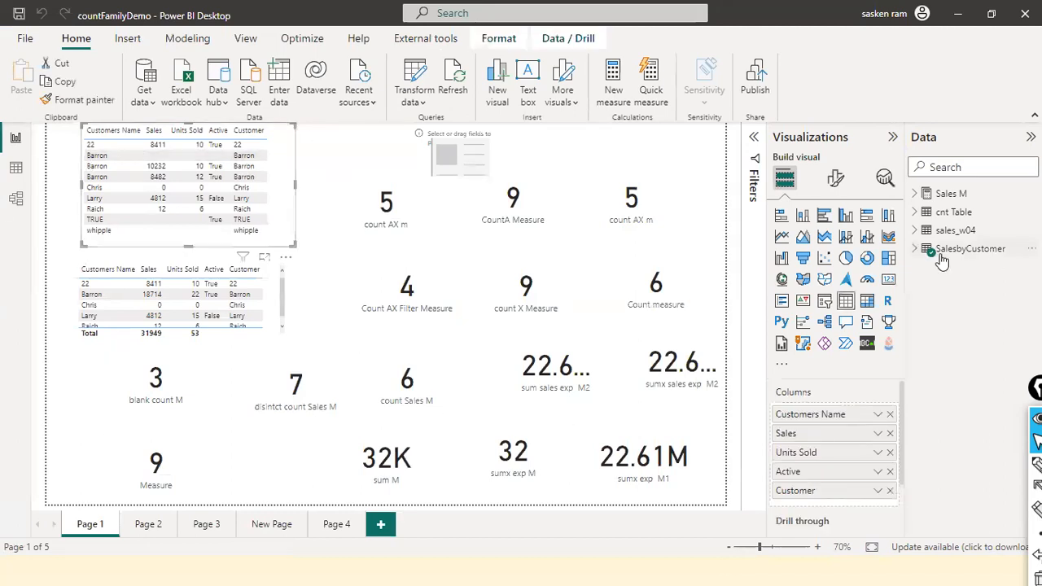
right_click(970, 249)
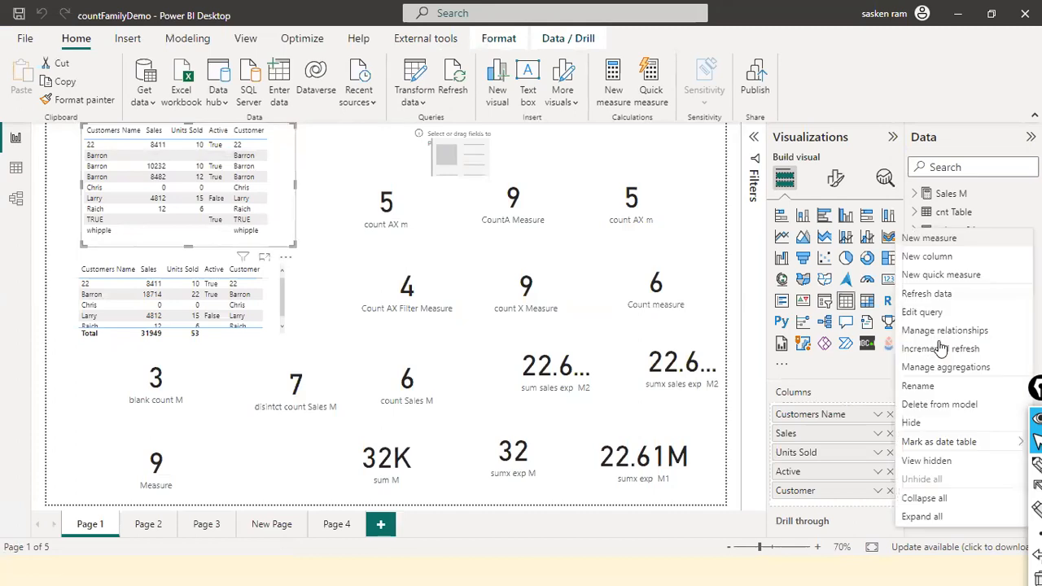
left_click(964, 404)
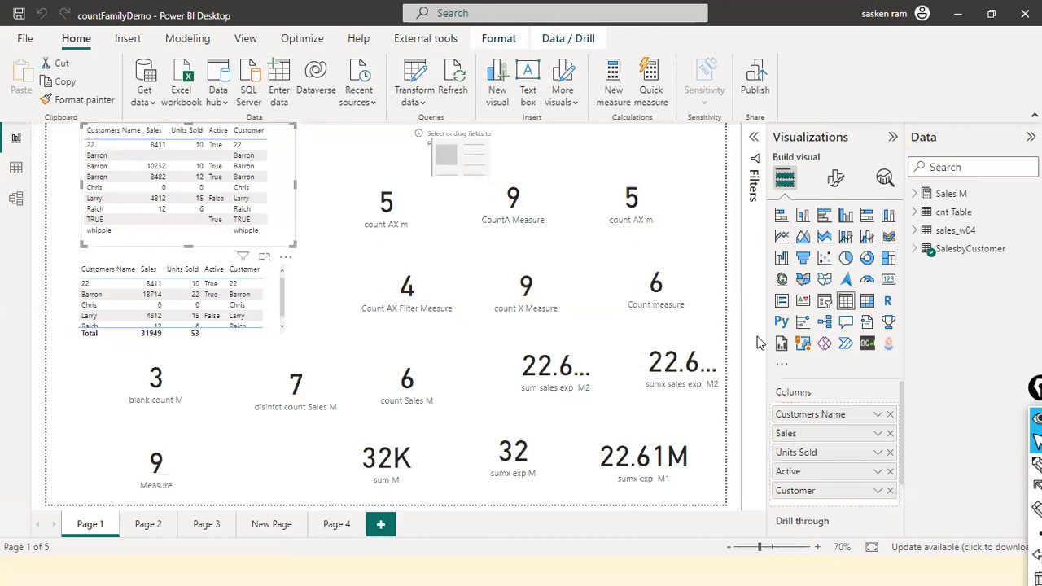
left_click(606, 317)
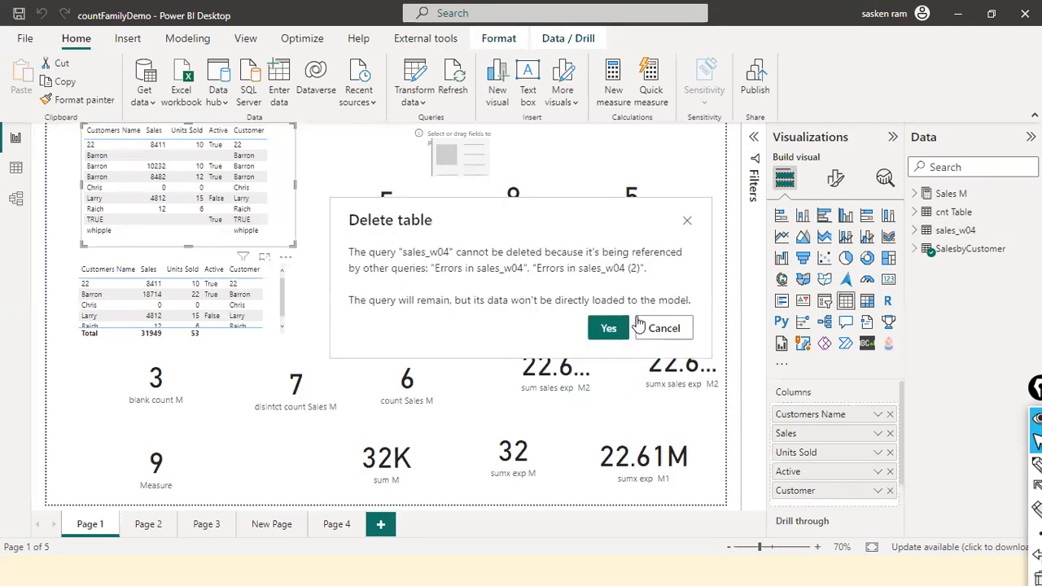
left_click(609, 329)
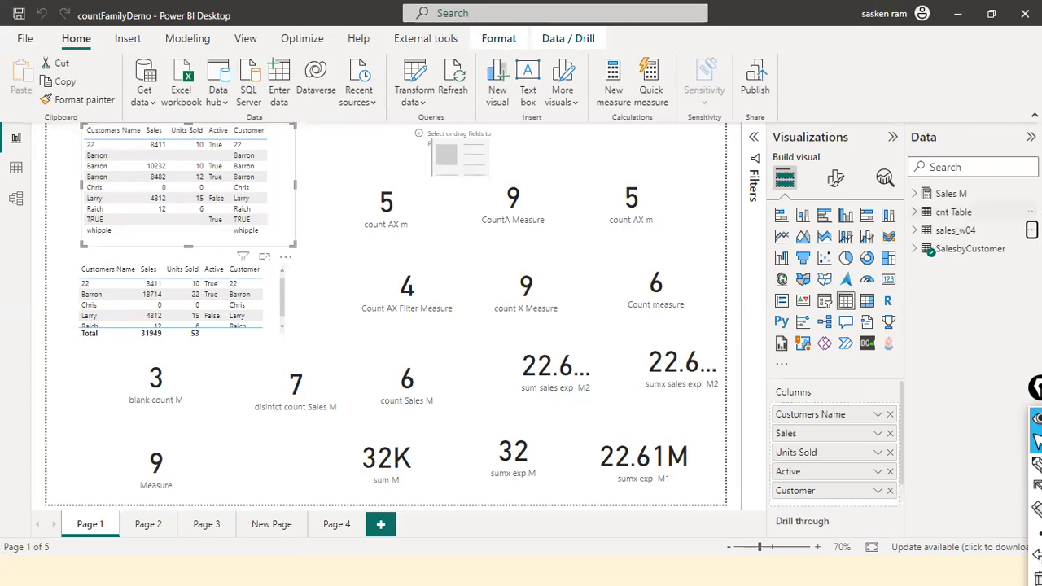
Step: Delete the cnt Table from the model and confirm its removal
left_click(1032, 211)
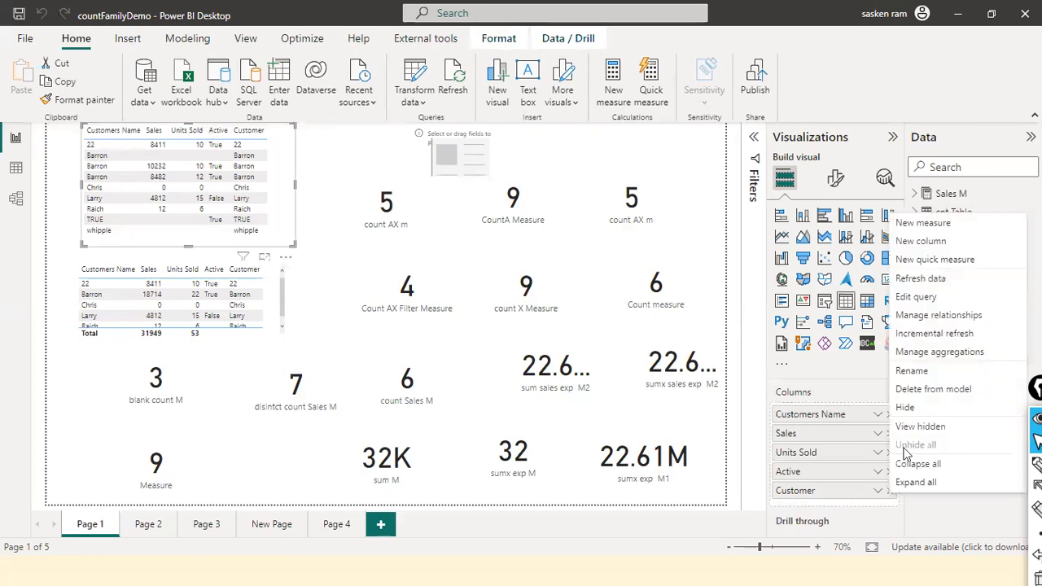
left_click(948, 389)
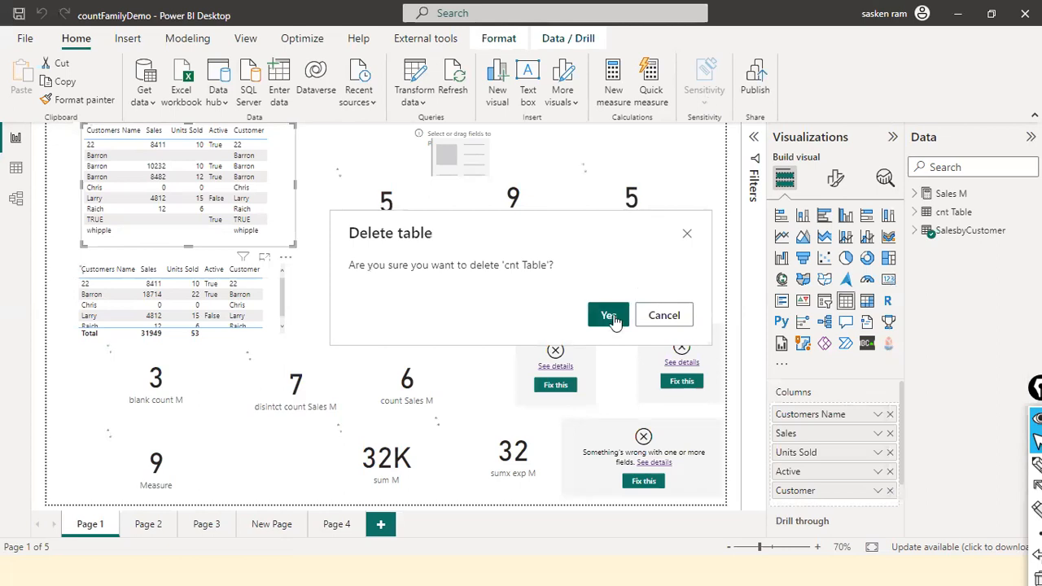
left_click(609, 315)
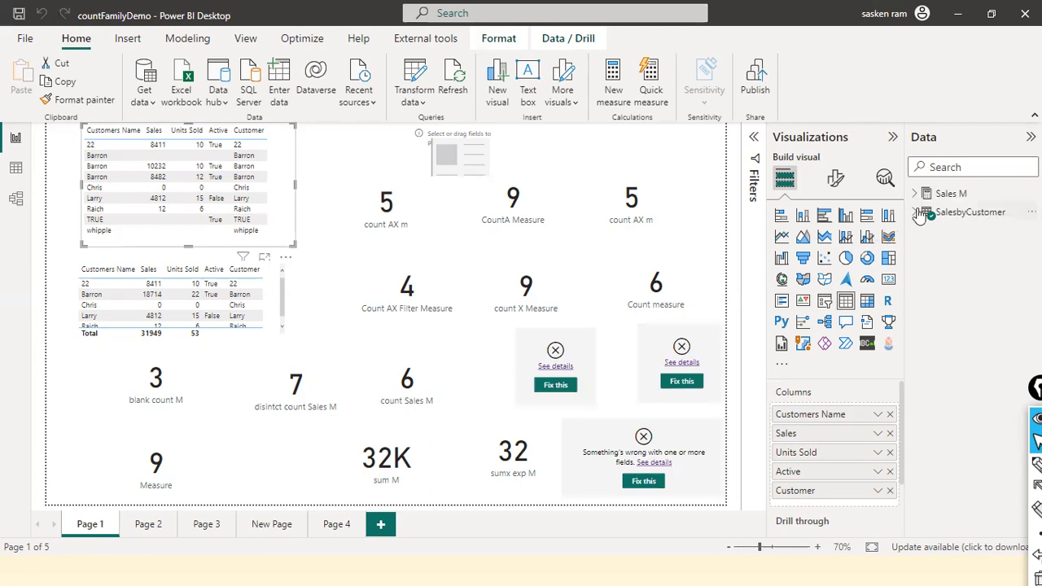
Step: Expand the SalesbyCustomer fields, check the Sales M measures, and slightly shorten the upper table visual on Page 1
left_click(919, 212)
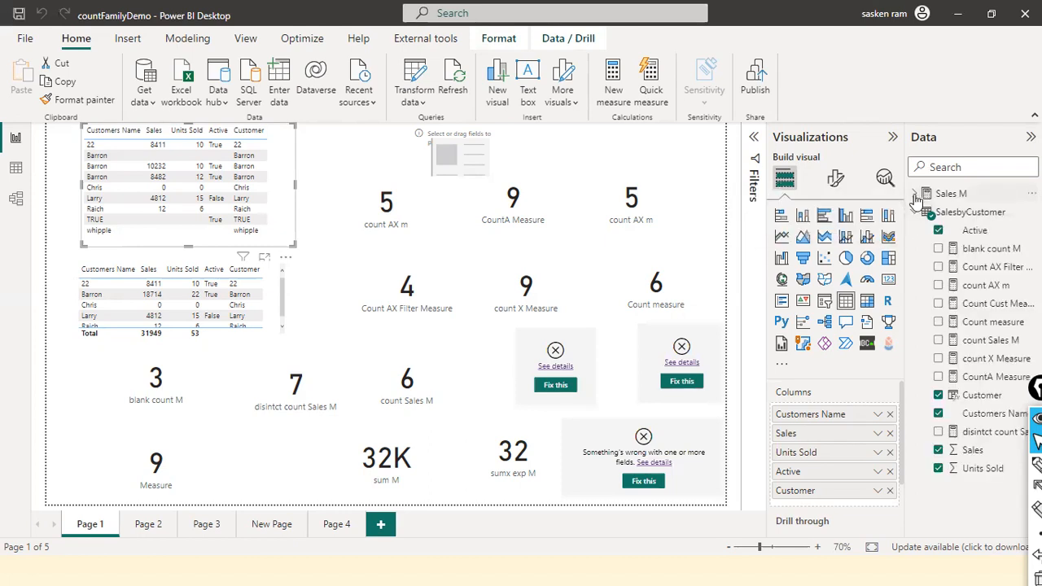
left_click(915, 195)
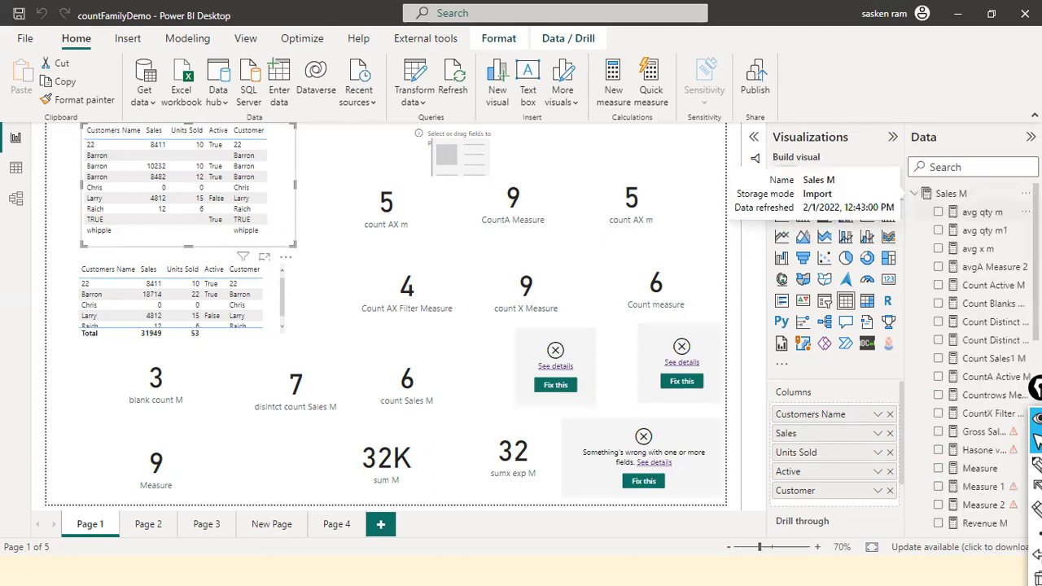
left_click(915, 196)
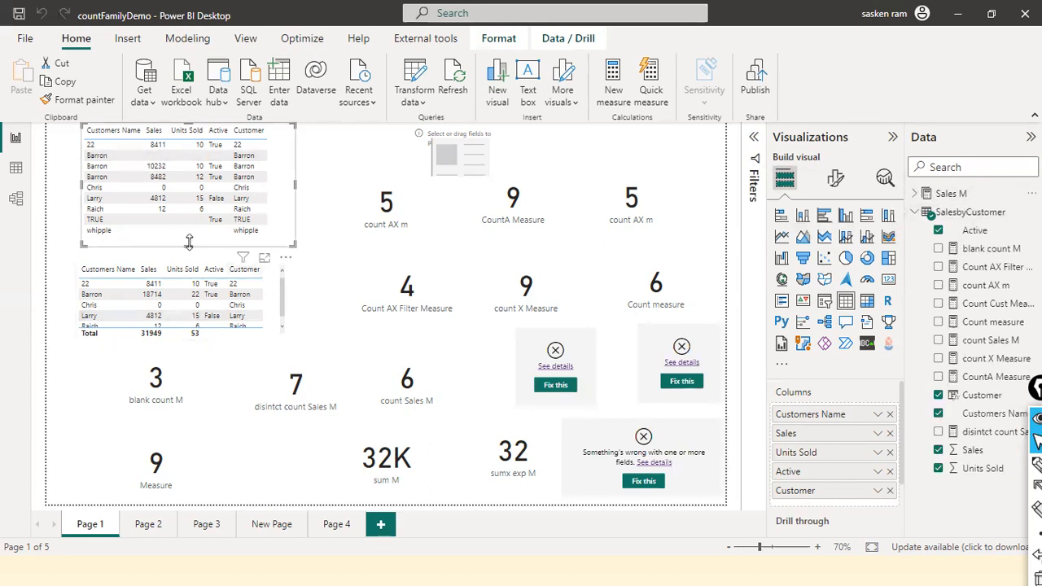
left_click_drag(188, 247, 203, 243)
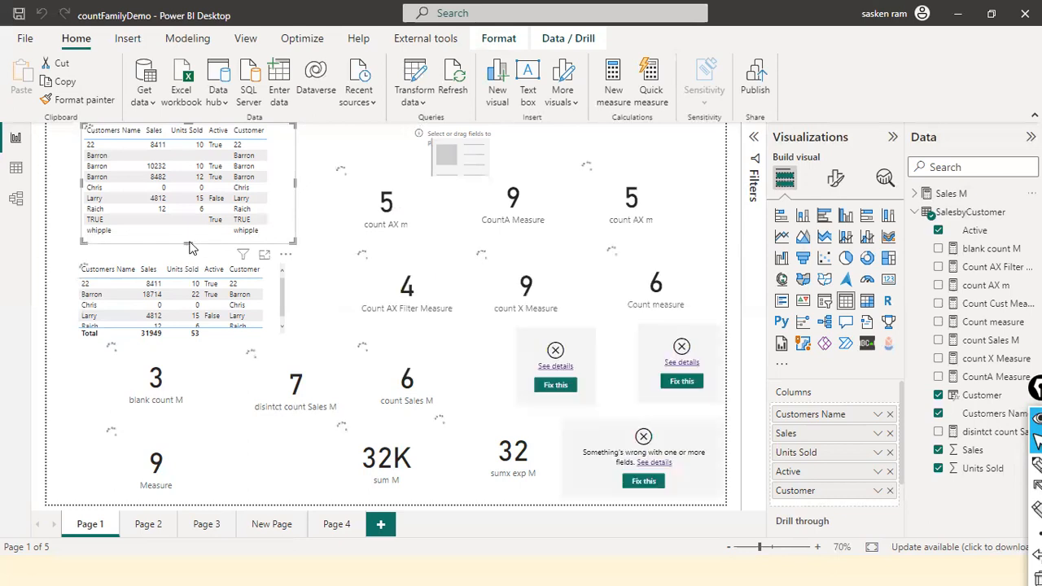
left_click(187, 247)
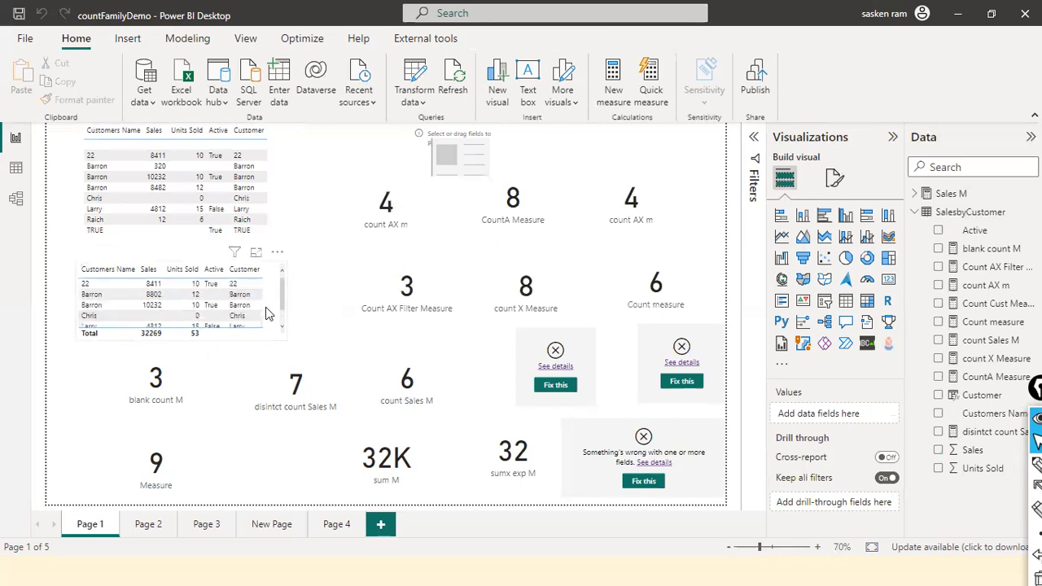
Step: Remove the lower table visual with the Total row from Page 1
scroll(264, 306, "down", 2)
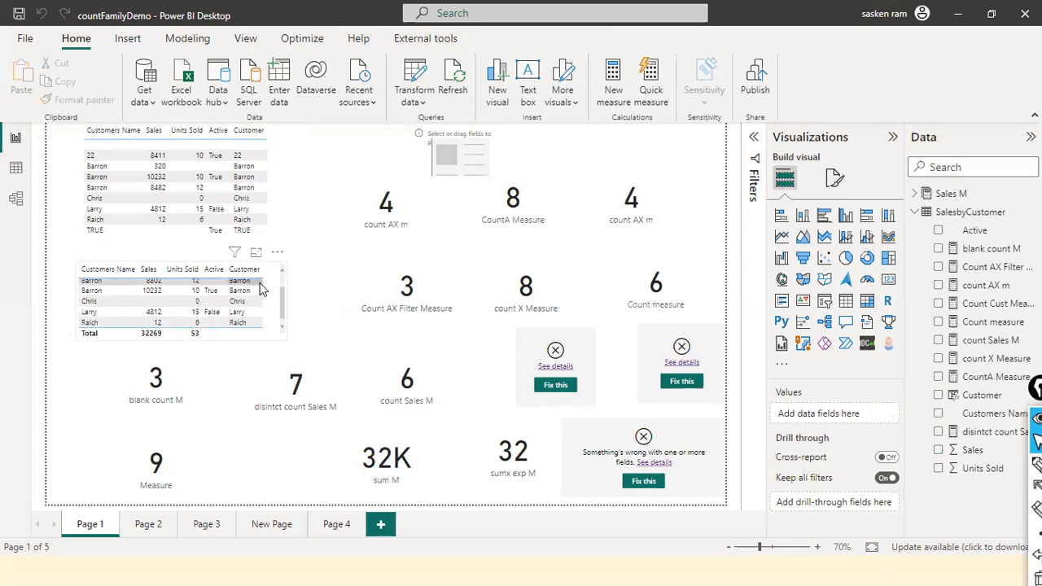
left_click(278, 259)
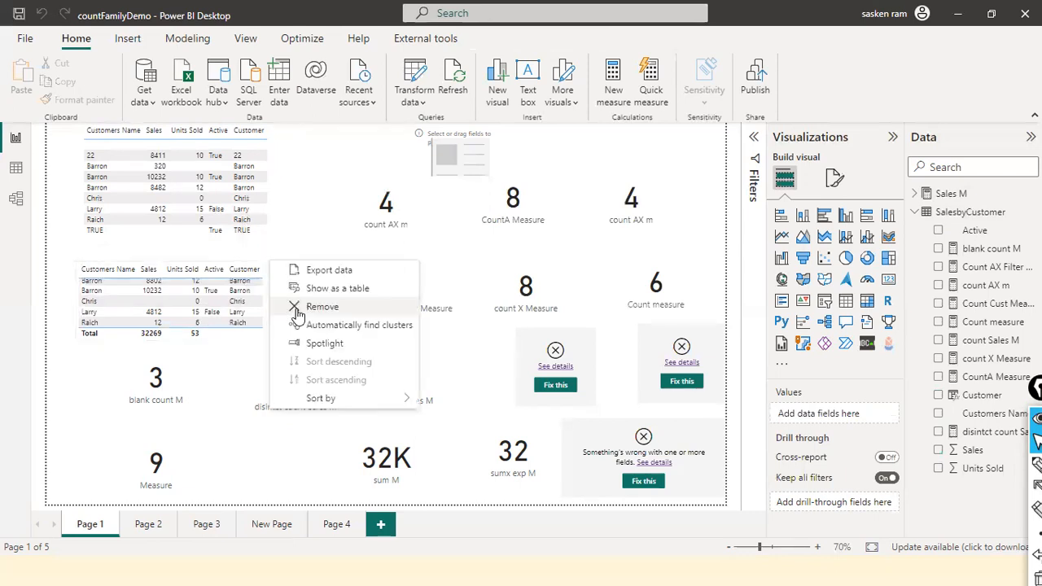
left_click(298, 314)
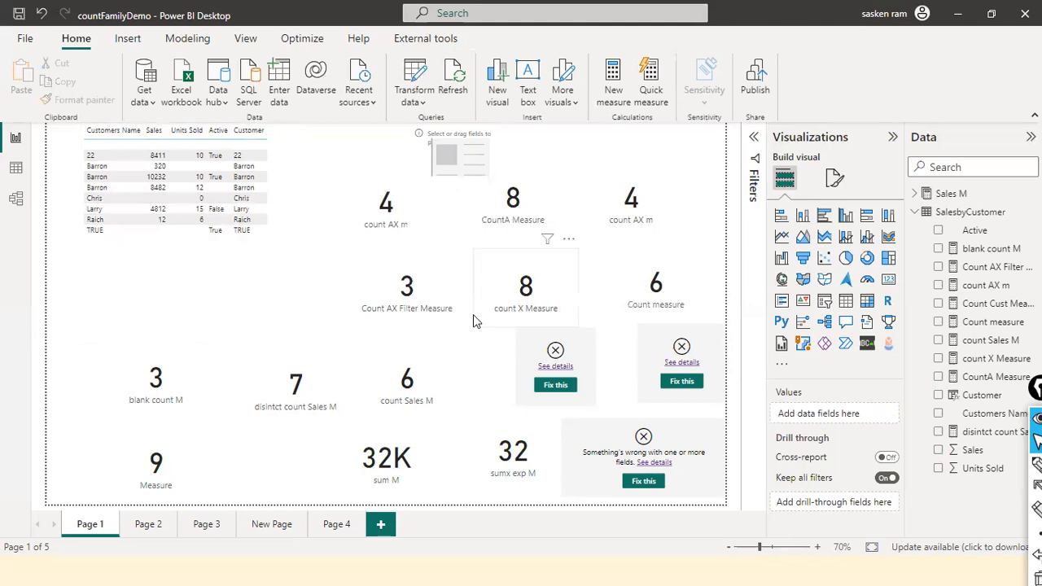
Step: Select the Count measure card and examine the COUNT formula behind it, leaving the formula unedited
left_click(651, 299)
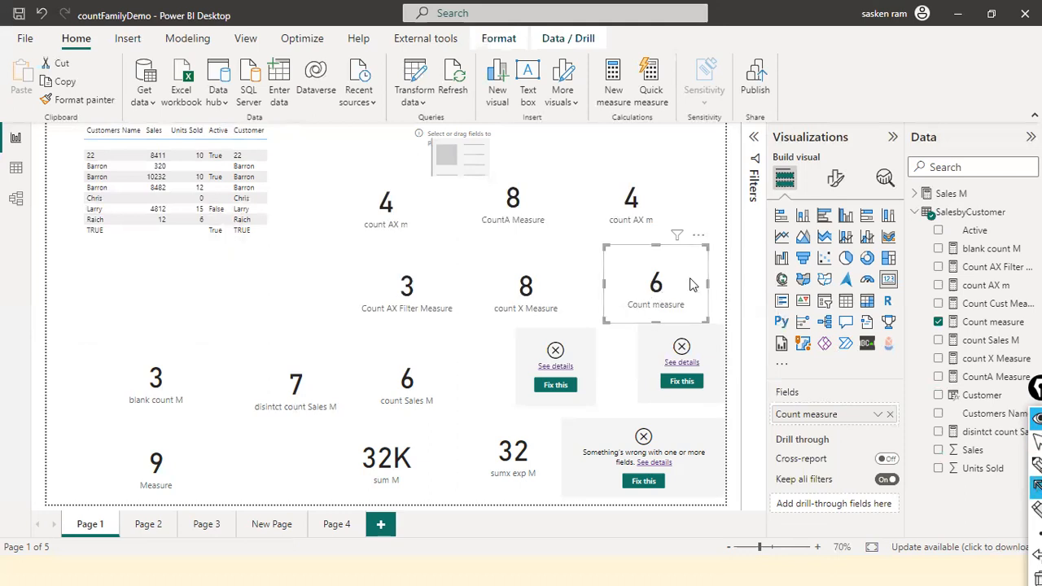
left_click_drag(684, 277, 948, 374)
left_click_drag(925, 317, 930, 319)
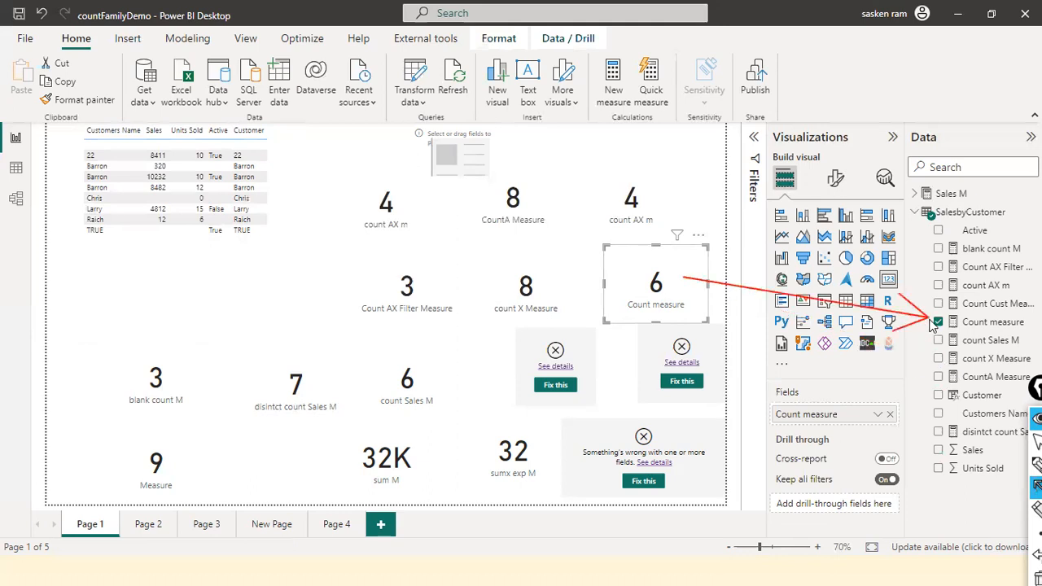
left_click(993, 322)
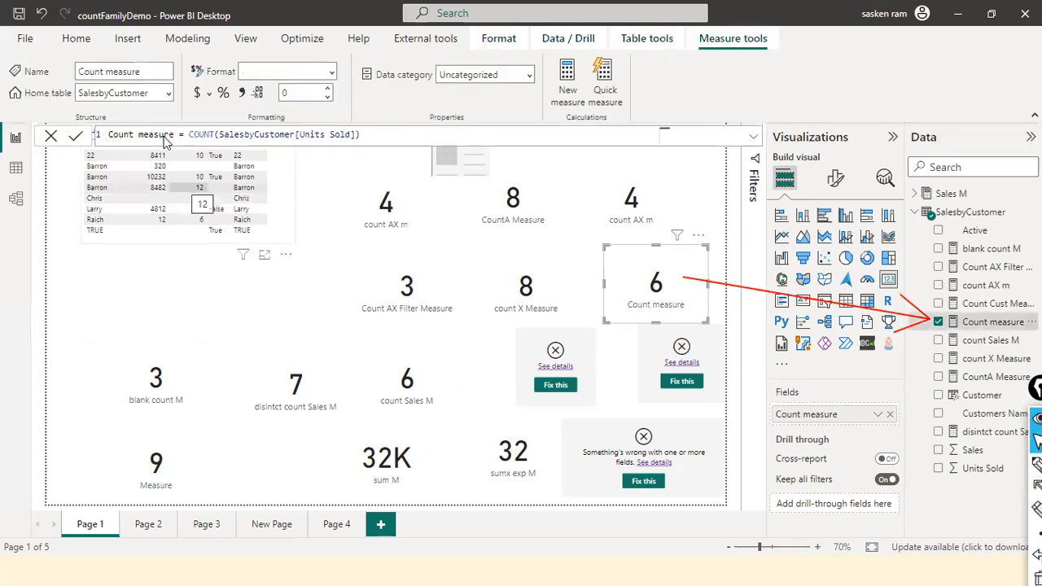
left_click(210, 137)
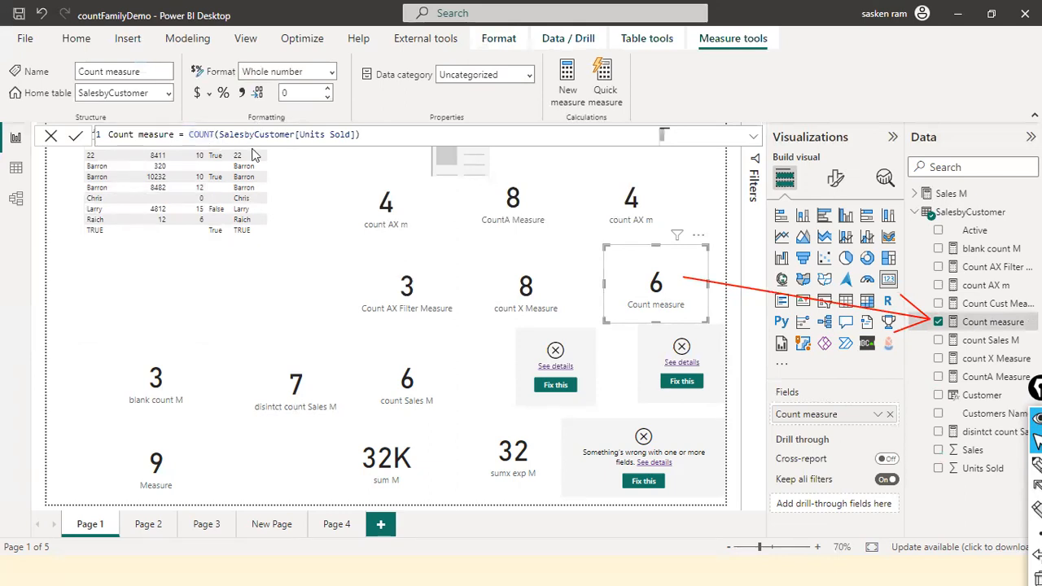
left_click(275, 134)
left_click(51, 137)
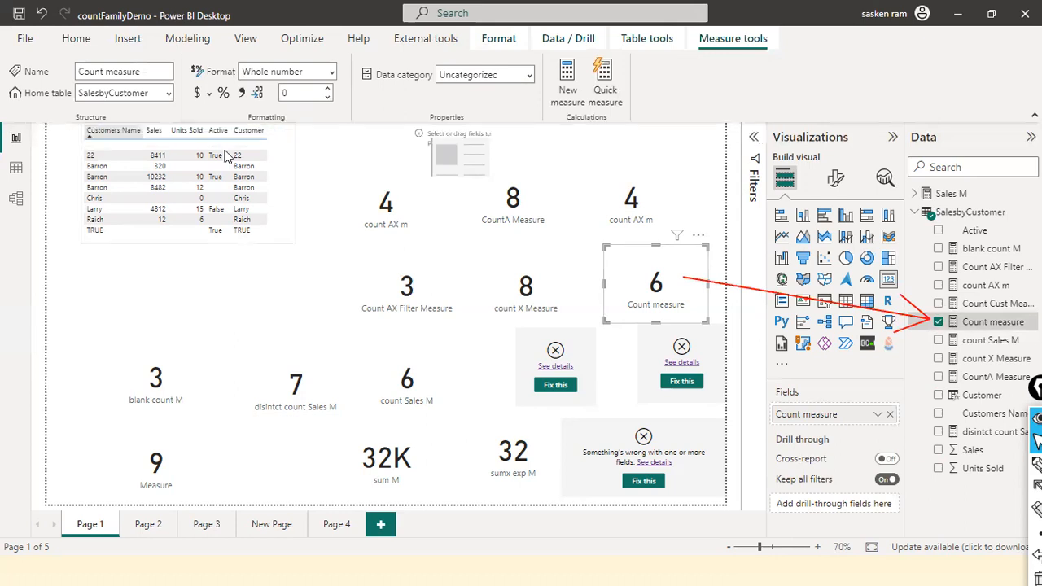
left_click(196, 133)
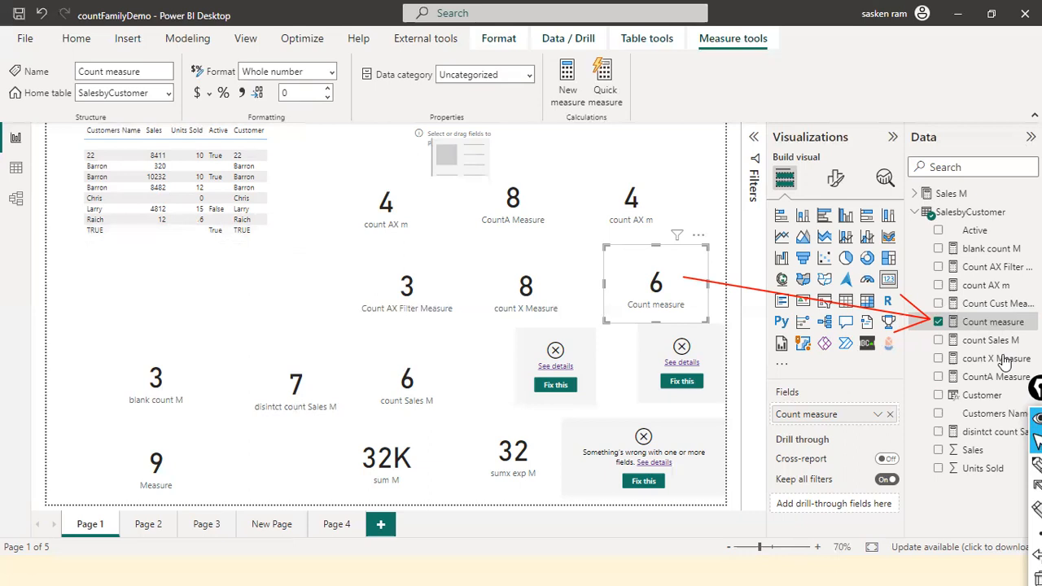
Step: Compare the formulas of Count Cust Measure and Count measure, and copy the whole Count measure formula
left_click(977, 310)
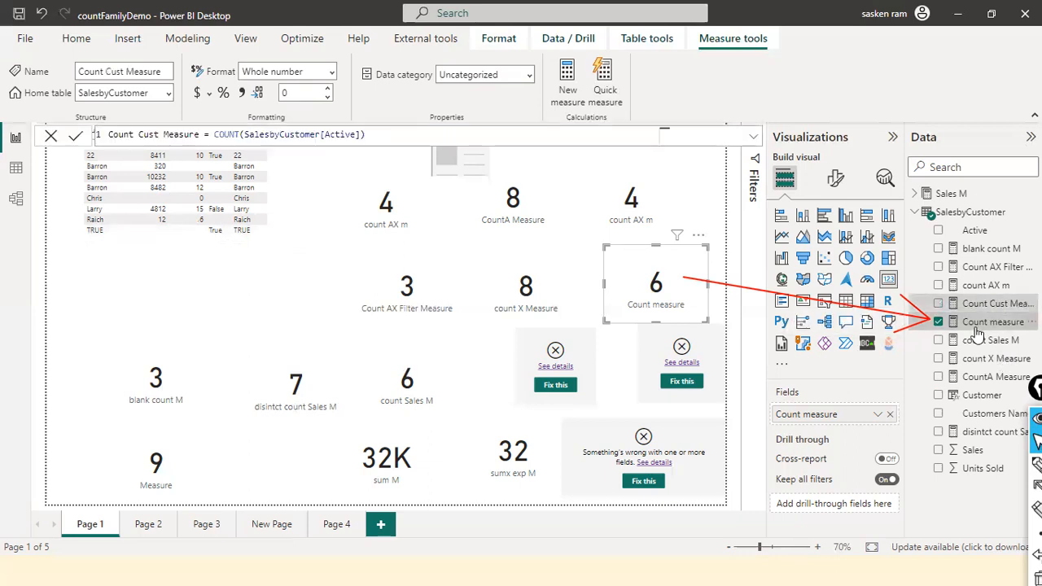
left_click(976, 326)
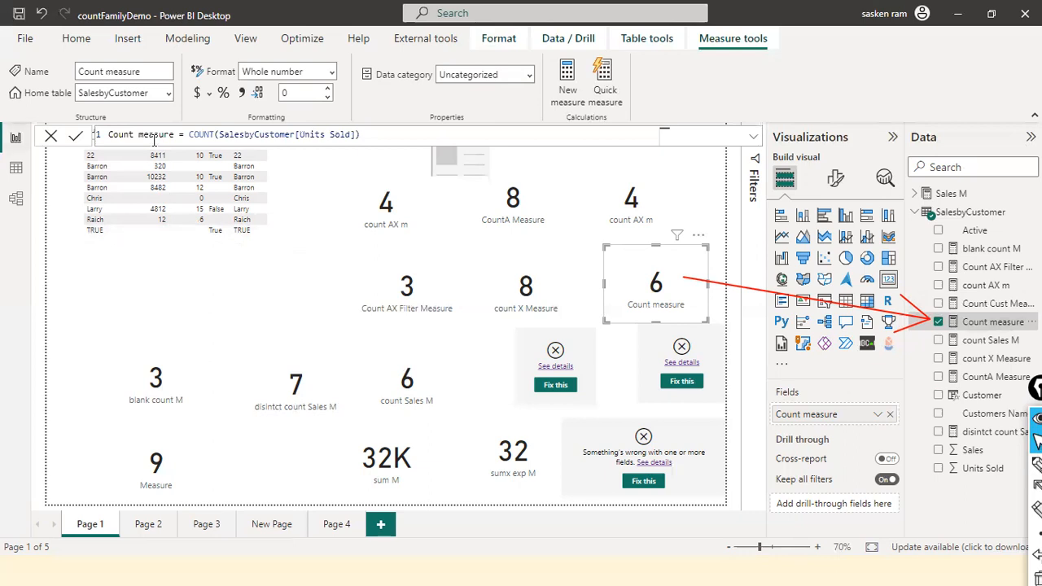
left_click(218, 135)
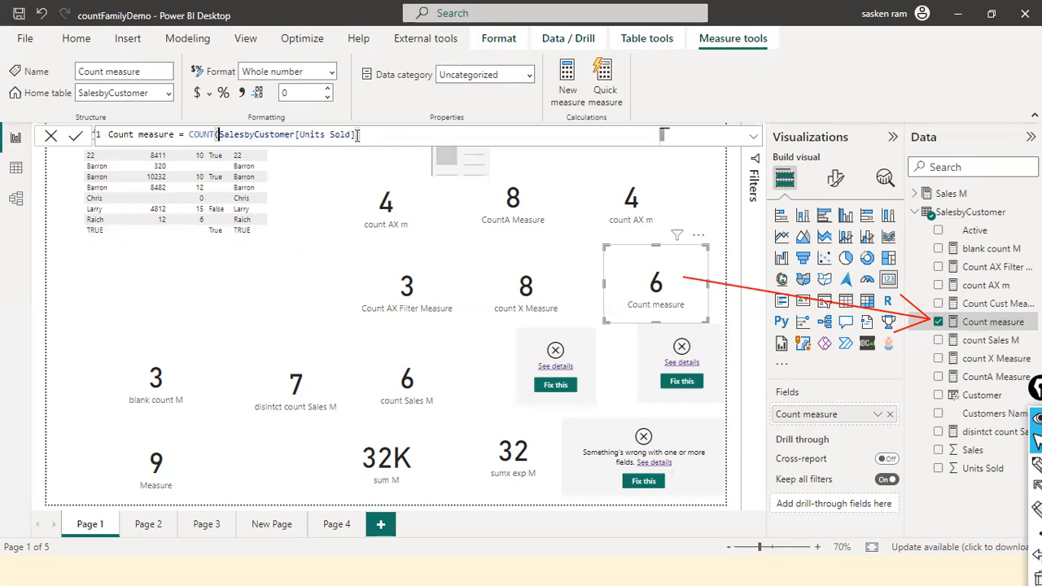
left_click(437, 137)
key("ctrl+a")
key("ctrl+c")
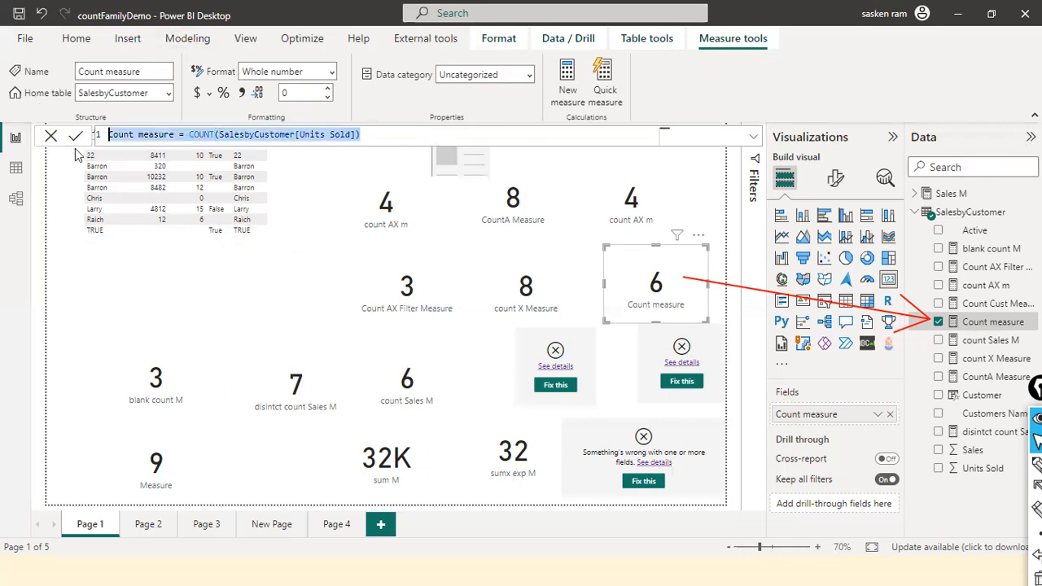
left_click(45, 138)
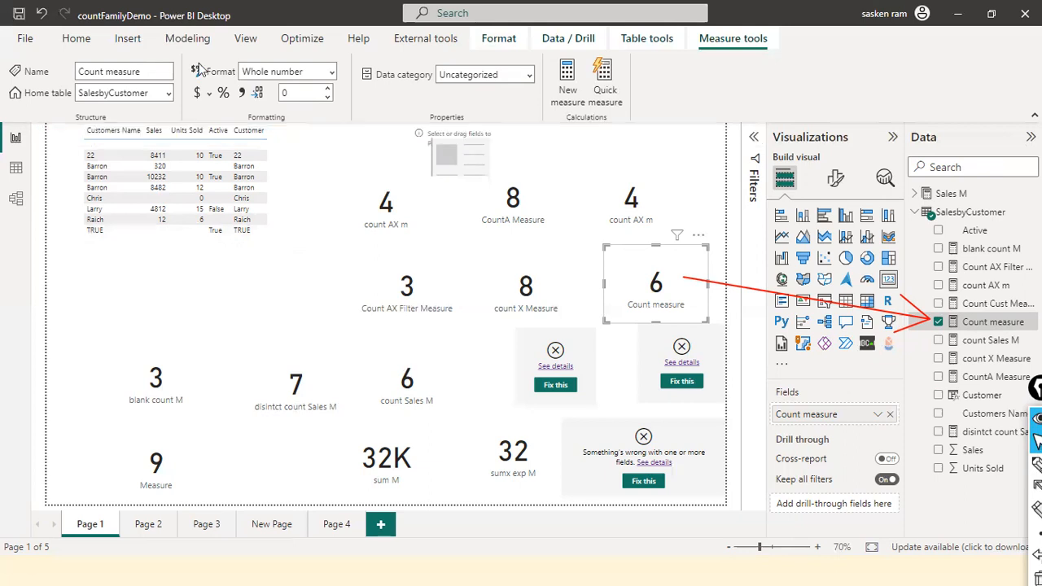
Step: Try to create a new measure from the copied formula Count measure = COUNT(SalesbyCustomer[Units Sold]), and discard it
left_click(211, 39)
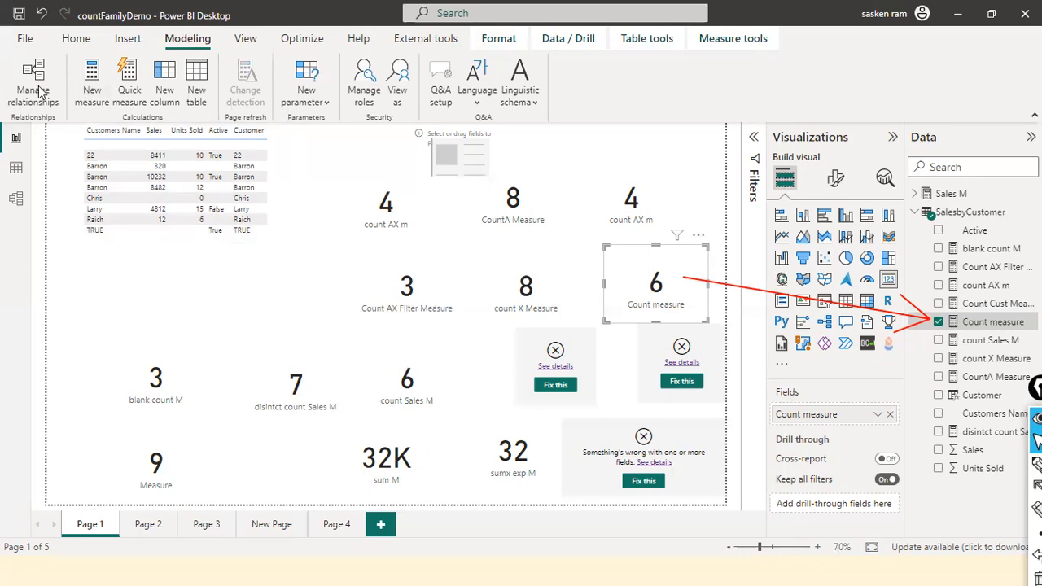
left_click(93, 90)
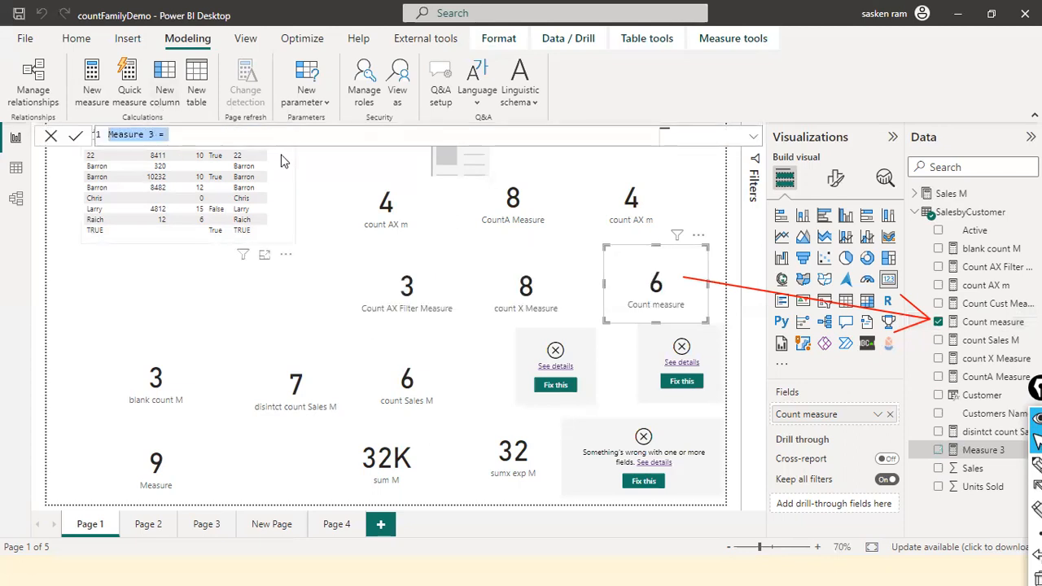
left_click(256, 135)
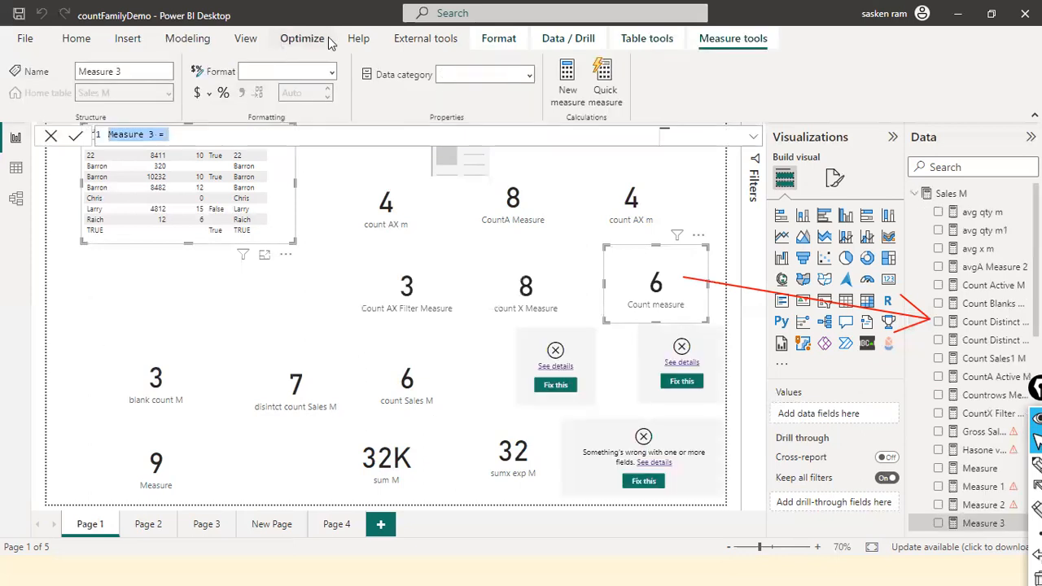
key("ctrl+v")
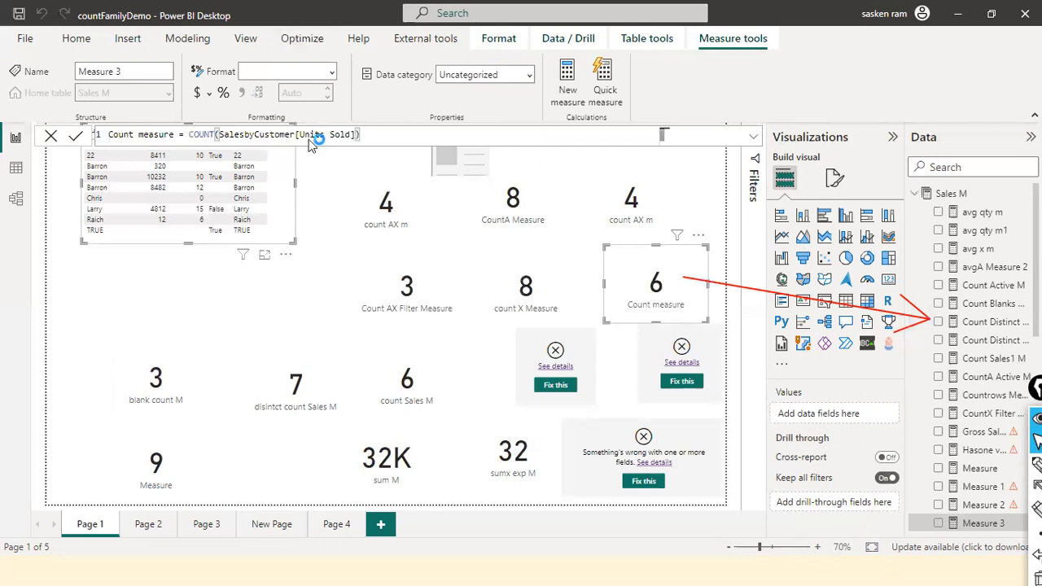
key("Return")
left_click_drag(189, 135, 401, 136)
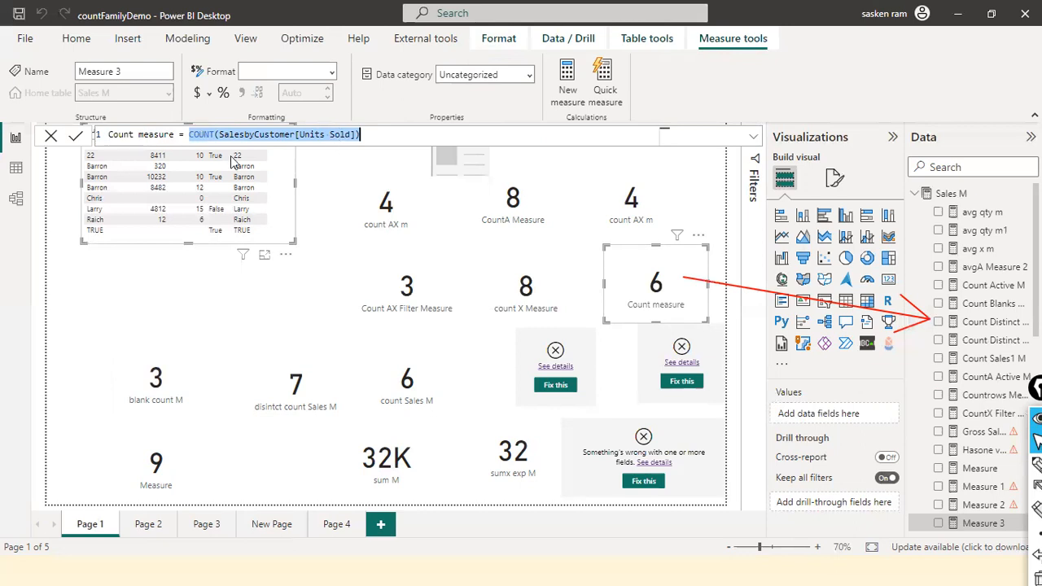
left_click(51, 137)
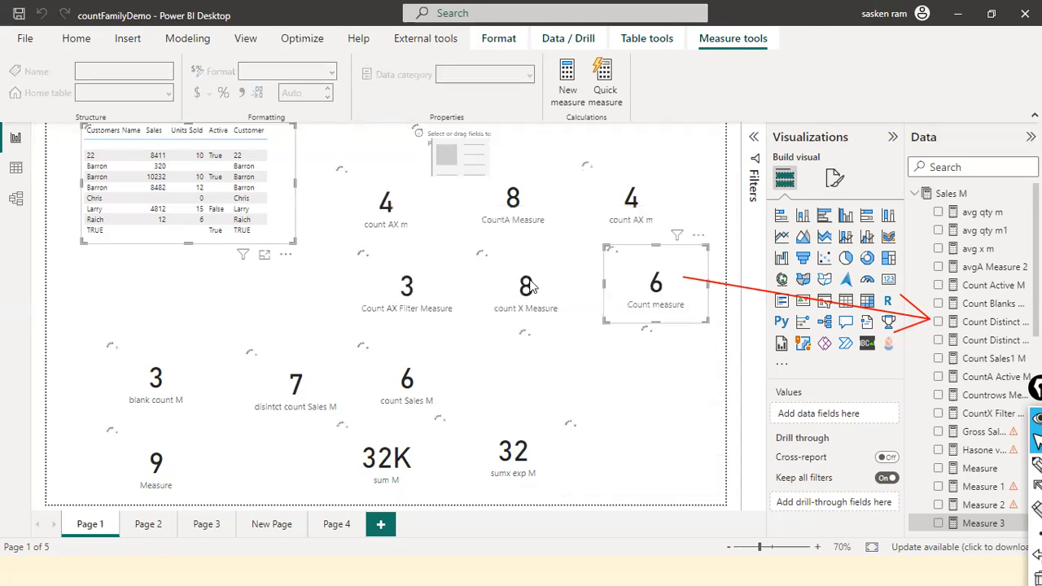
Step: Select the count X Measure card and examine the COUNTX formula over SalesbyCustomer[Customer] behind it, leaving the formula unedited
left_click(527, 285)
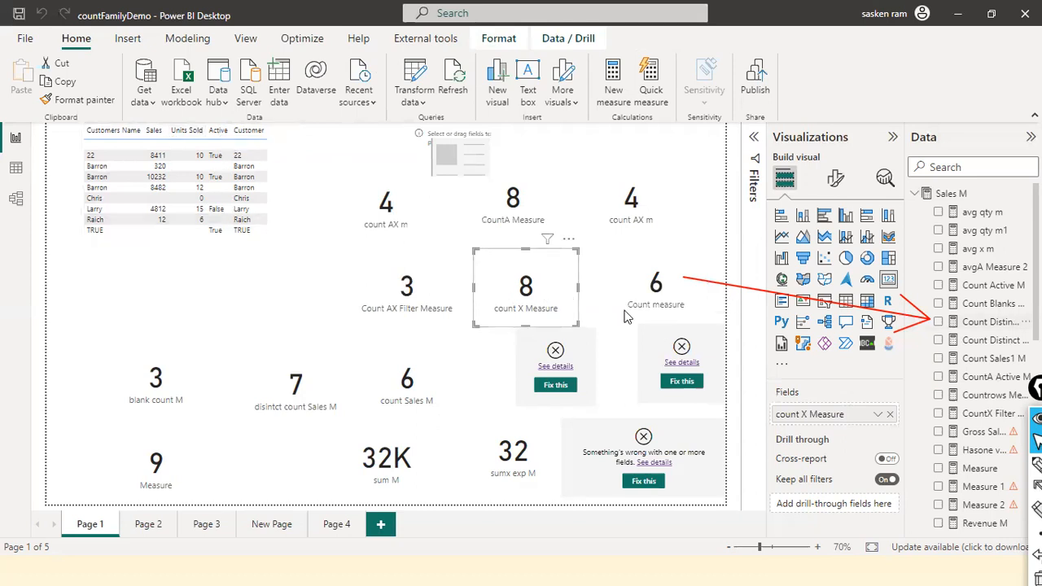
scroll(963, 261, "down", 10)
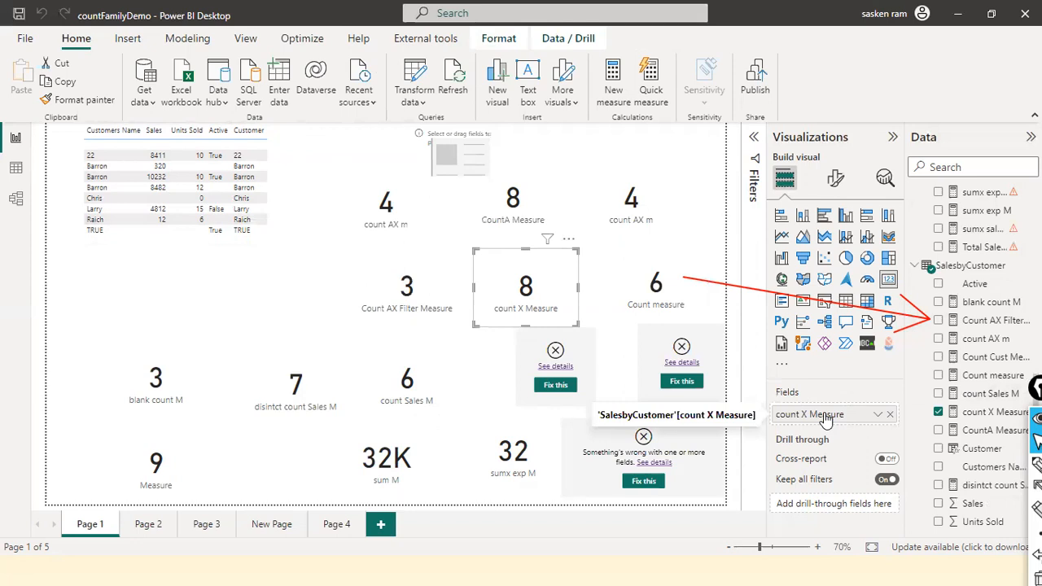
left_click(989, 413)
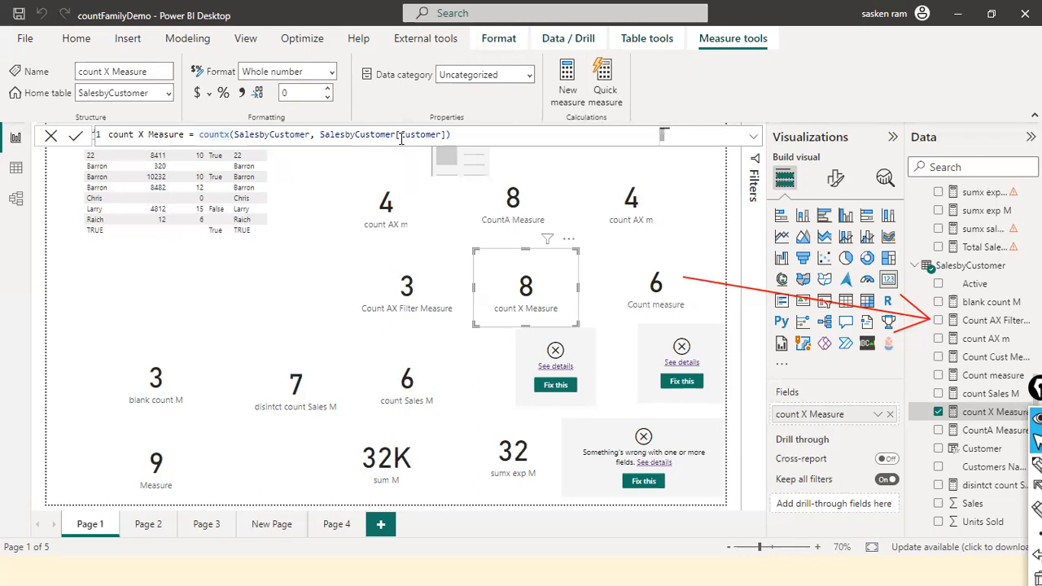
left_click(237, 135)
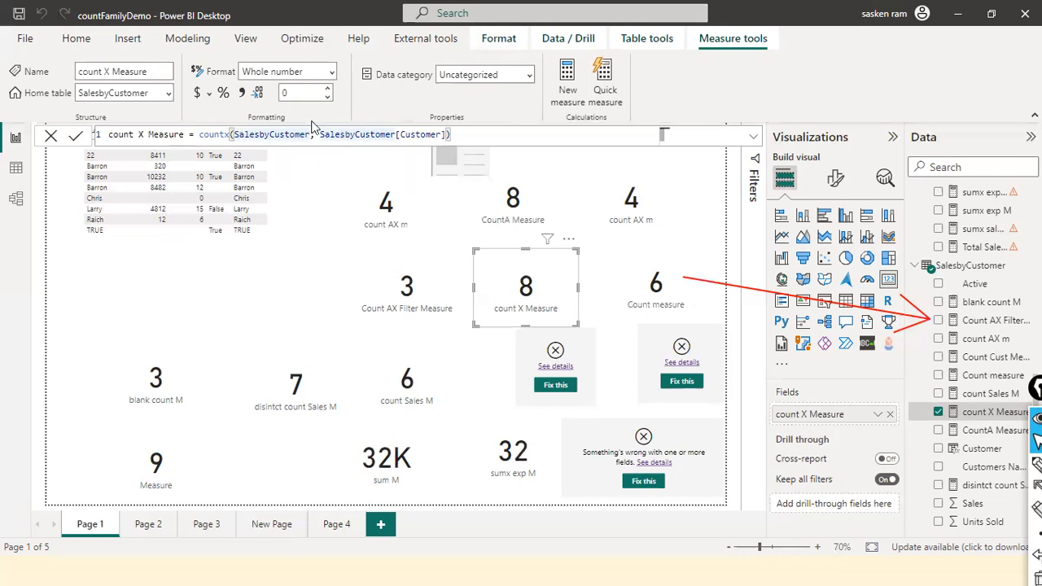
left_click(422, 134)
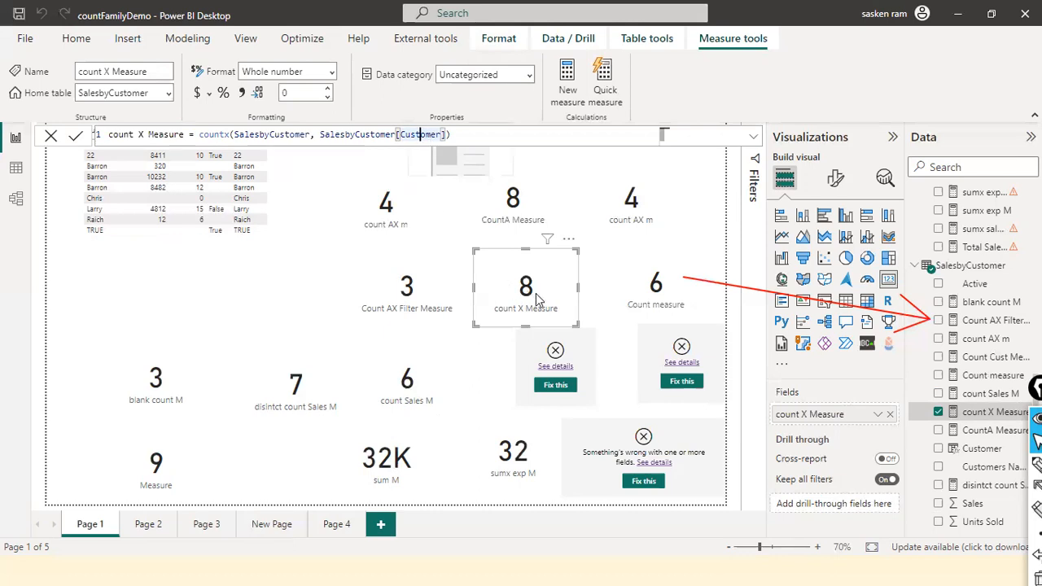
left_click(51, 136)
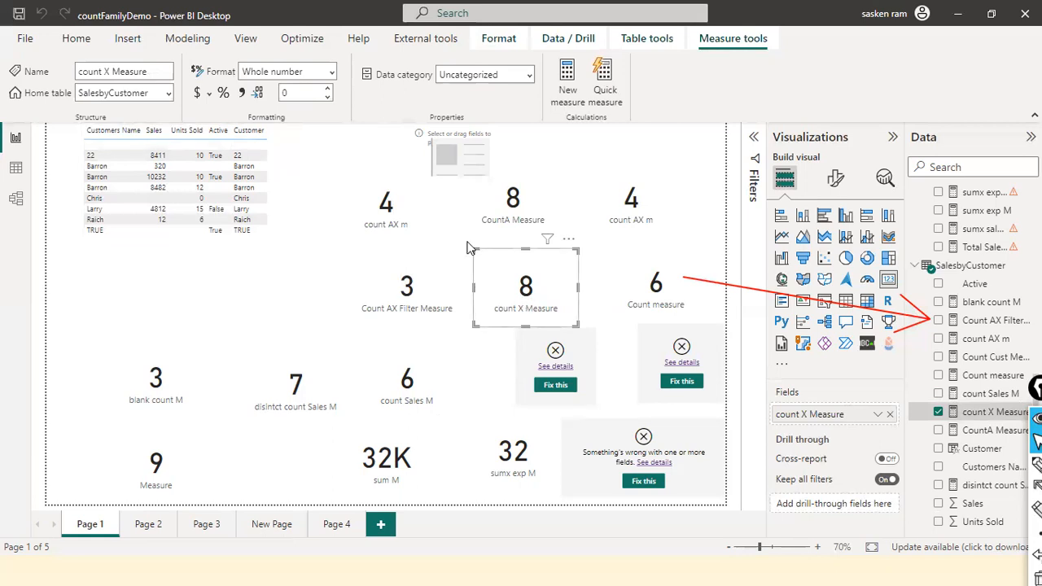
Step: Mark the link from the table's Customer column to the count X Measure card with an arrow, and compare that measure with Count measure
key("ctrl+shift+4")
left_click_drag(267, 163, 470, 259)
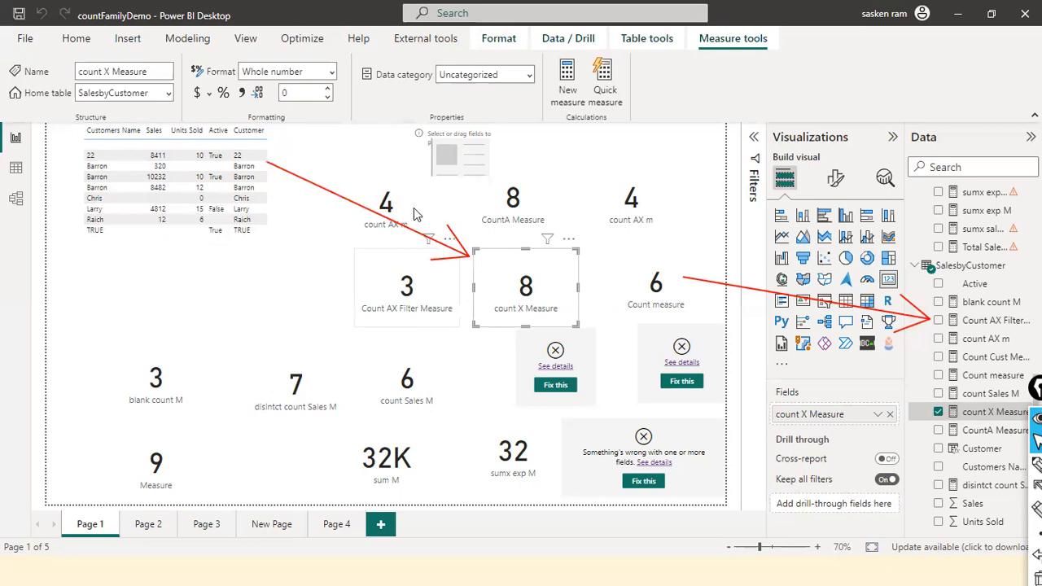
left_click(419, 268)
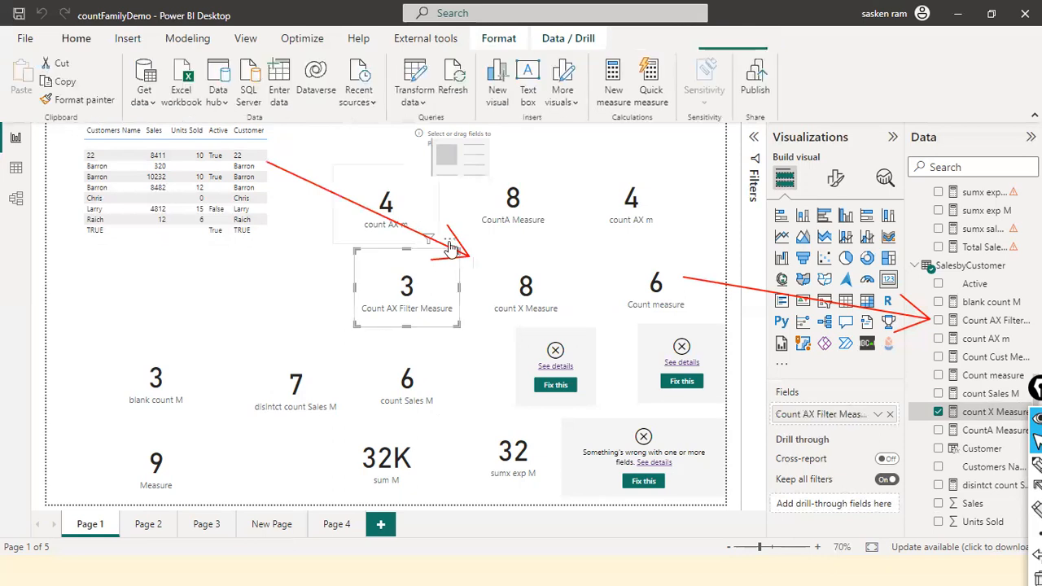
left_click(568, 295)
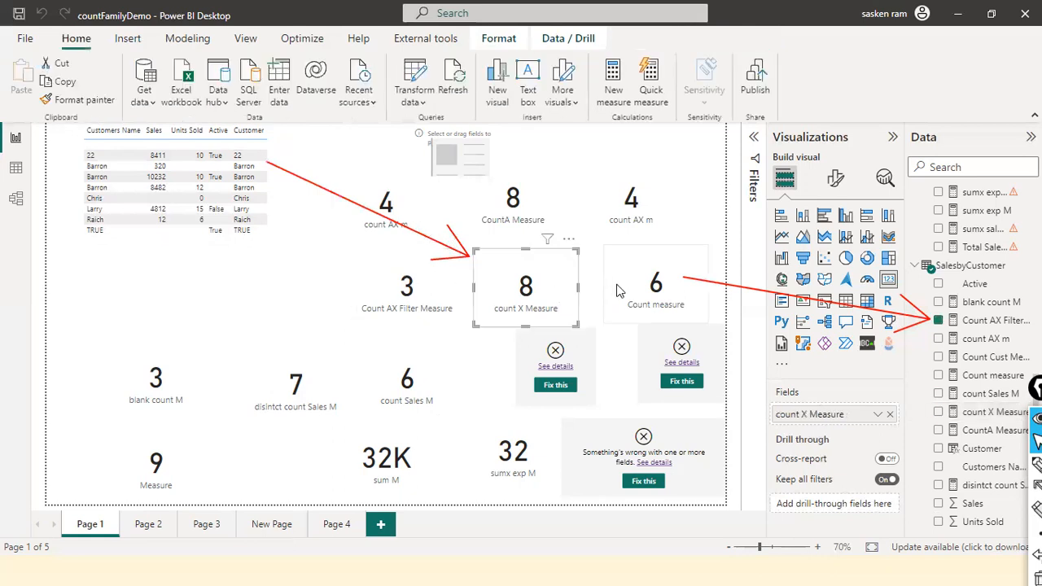
left_click(551, 290)
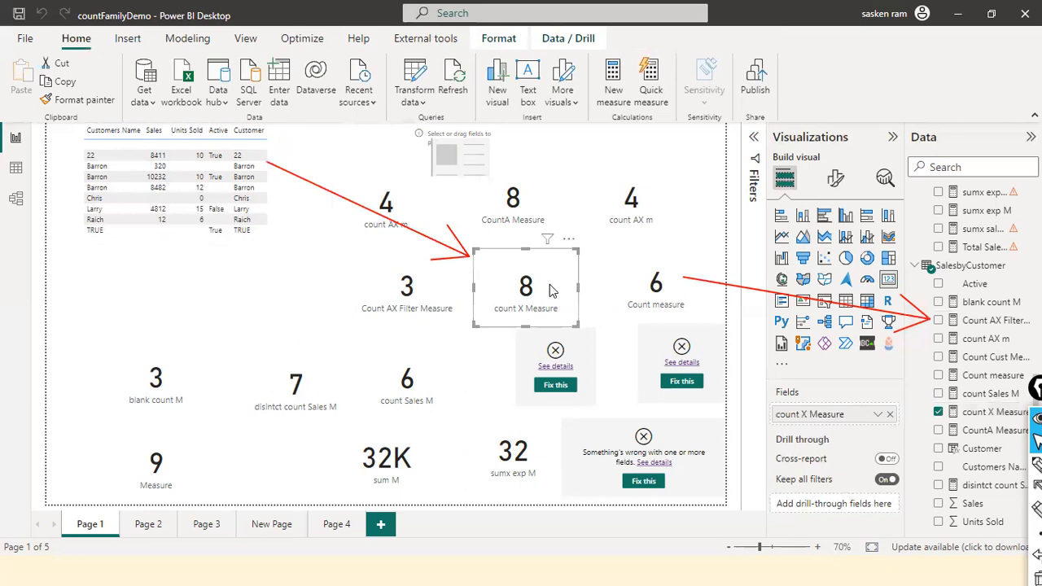
left_click(637, 301)
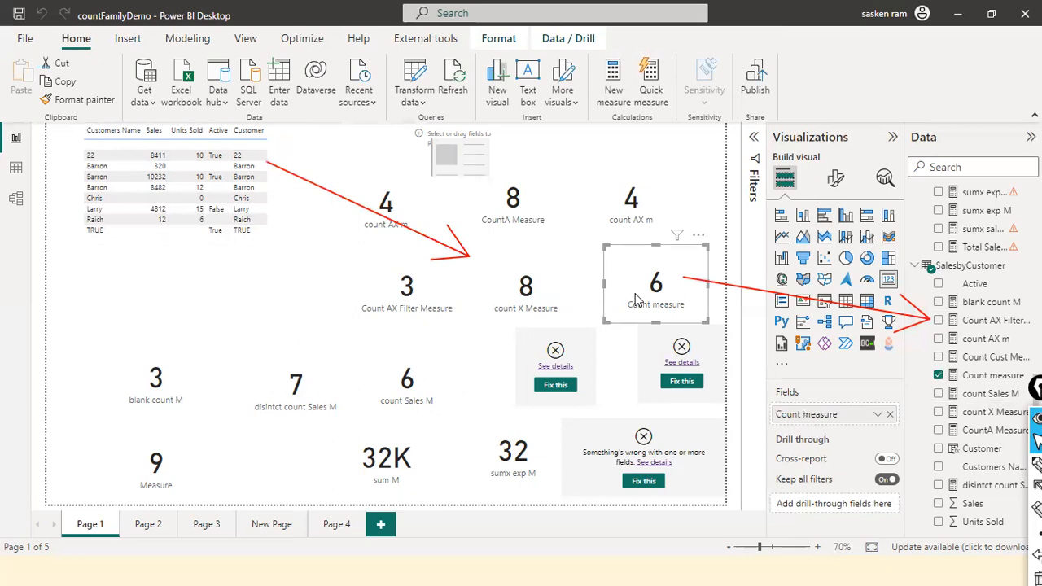
left_click(559, 298)
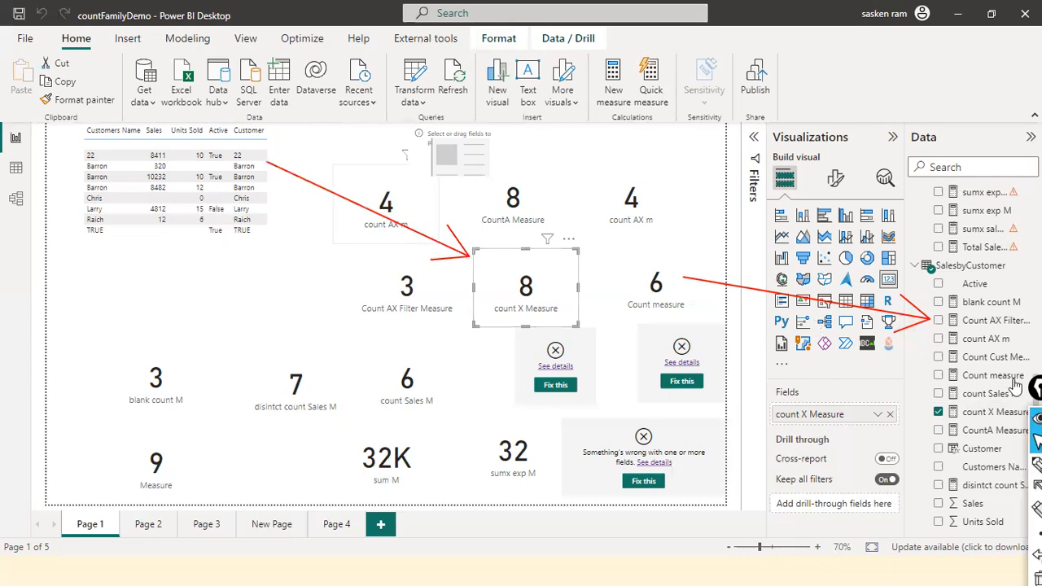
left_click(998, 413)
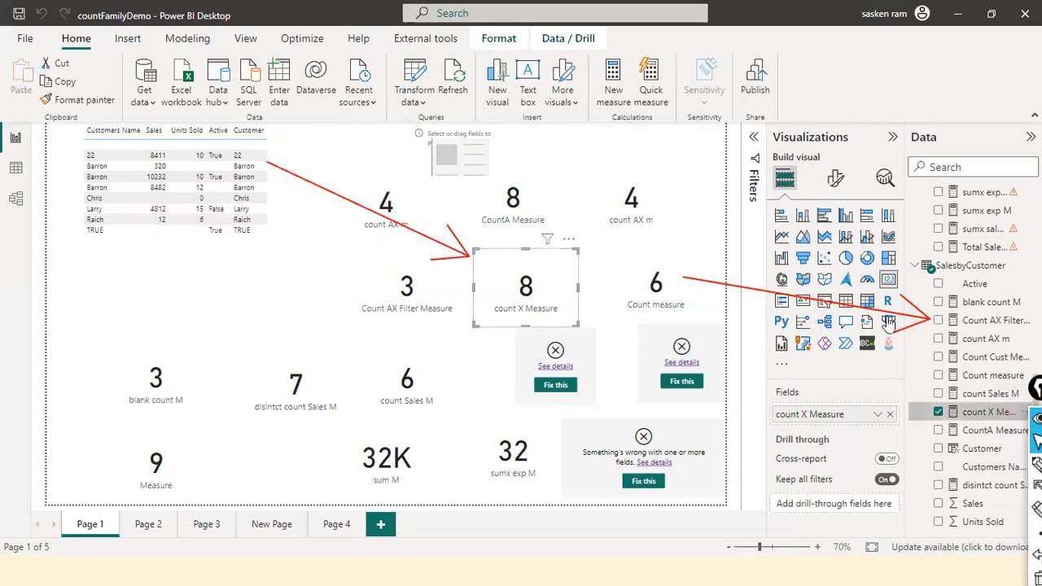
left_click(50, 136)
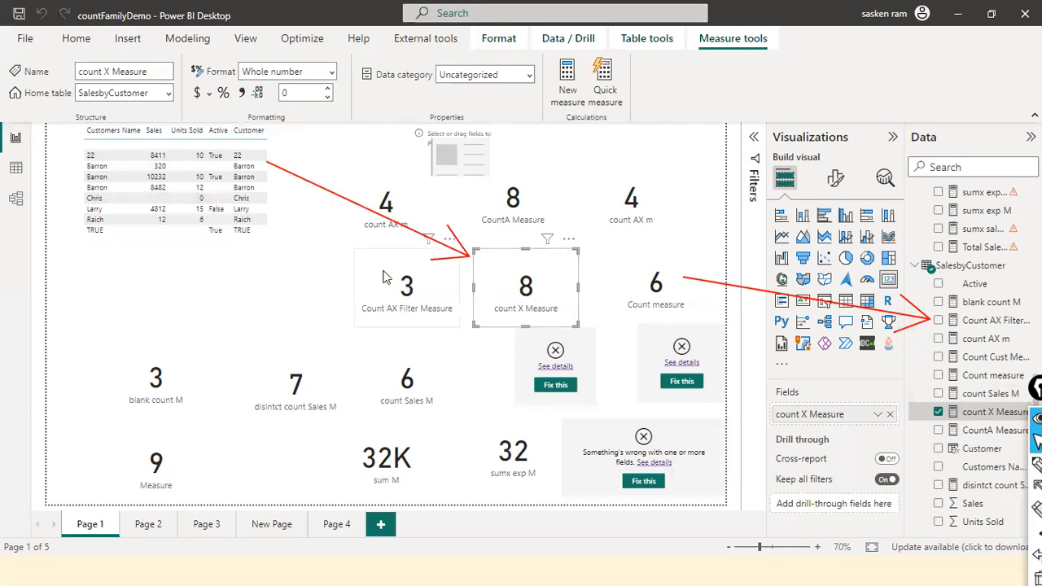
Step: Select the CountA Measure card and examine its COUNTA(SalesbyCustomer[Customer]) formula, leaving it unedited
left_click(553, 202)
scroll(1007, 301, "up", 5)
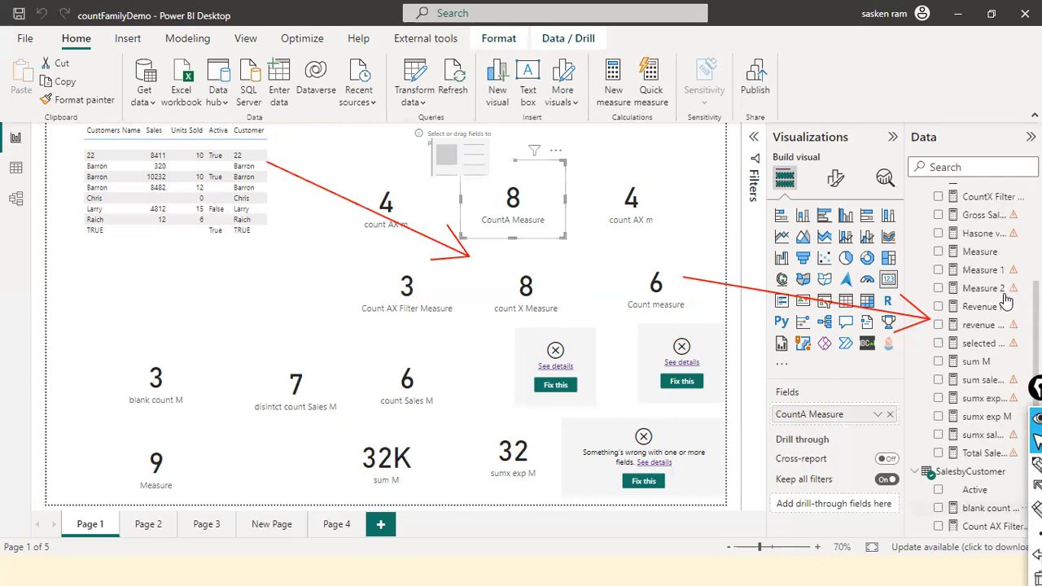
scroll(1007, 301, "up", 3)
scroll(1007, 301, "down", 6)
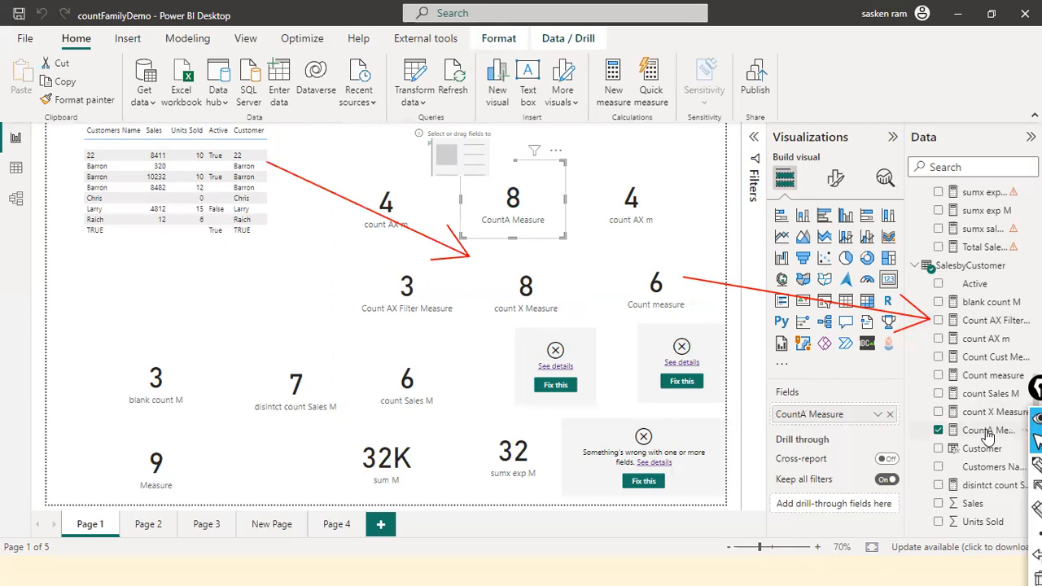
left_click(987, 431)
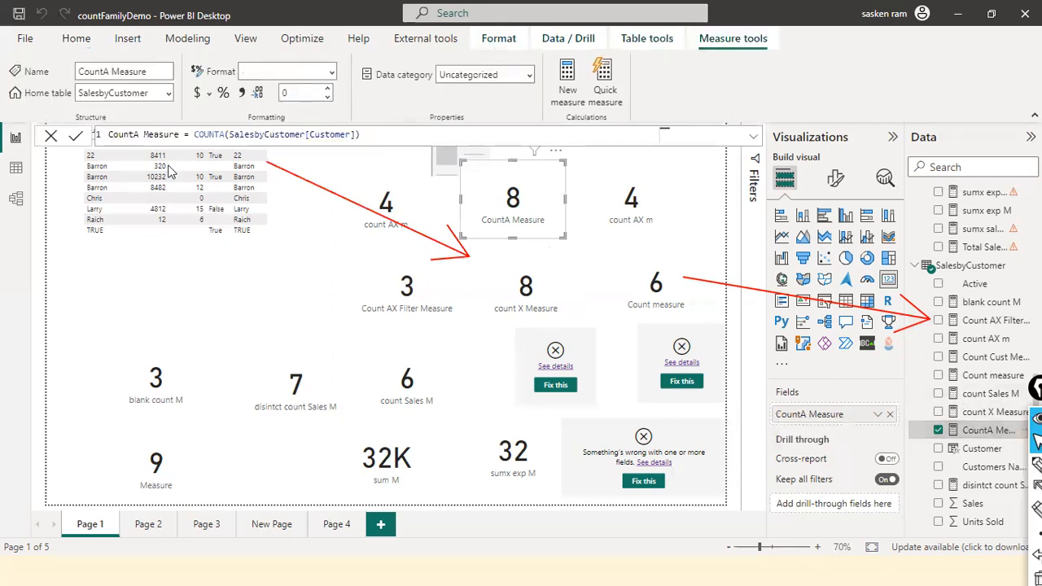
double_click(325, 135)
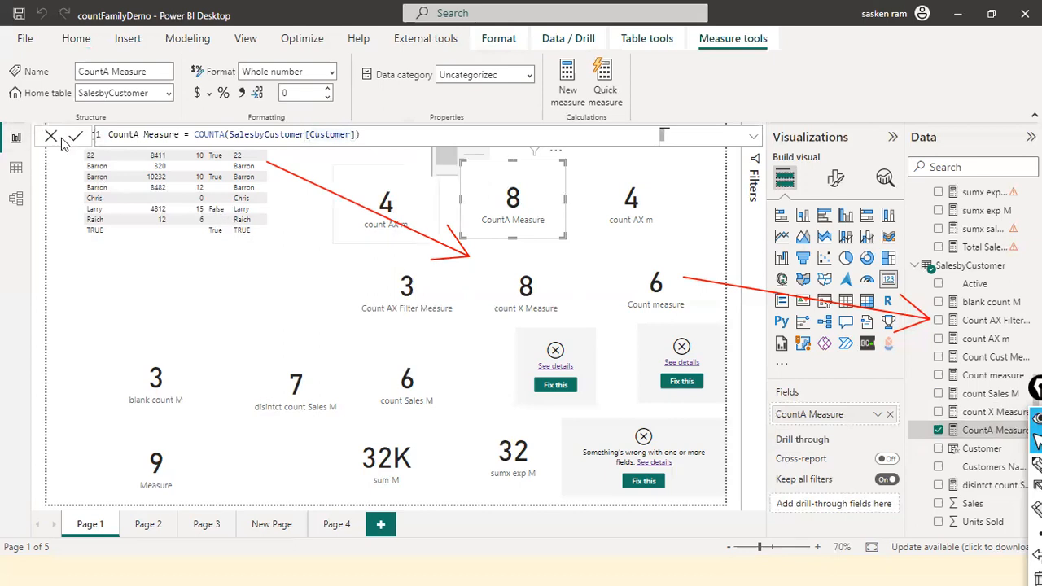
left_click(51, 139)
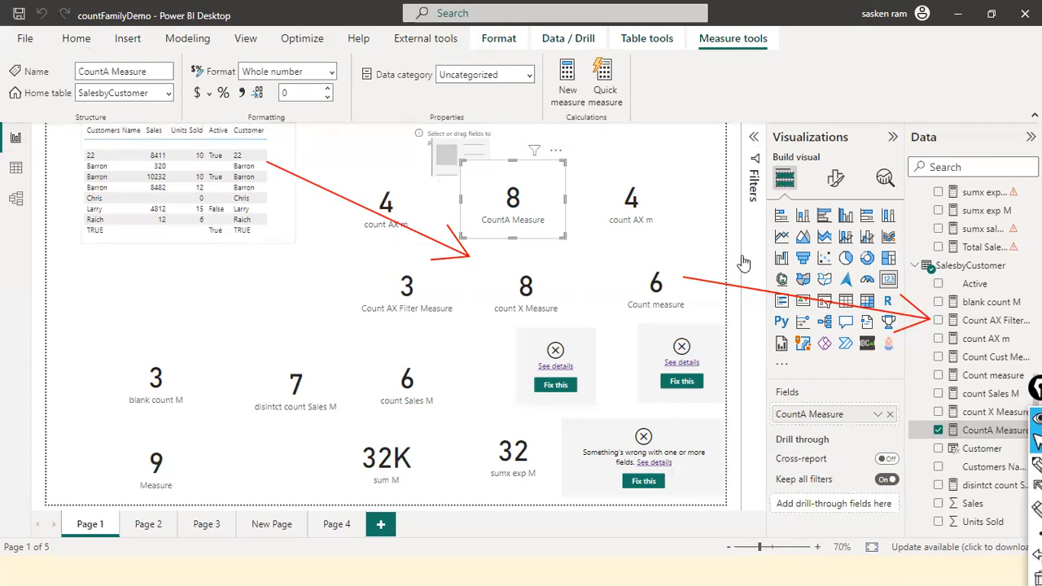
Step: Draw an annotation arrow from the table's Customer column to the CountA Measure card, and recheck which column its formula counts
left_click(282, 152)
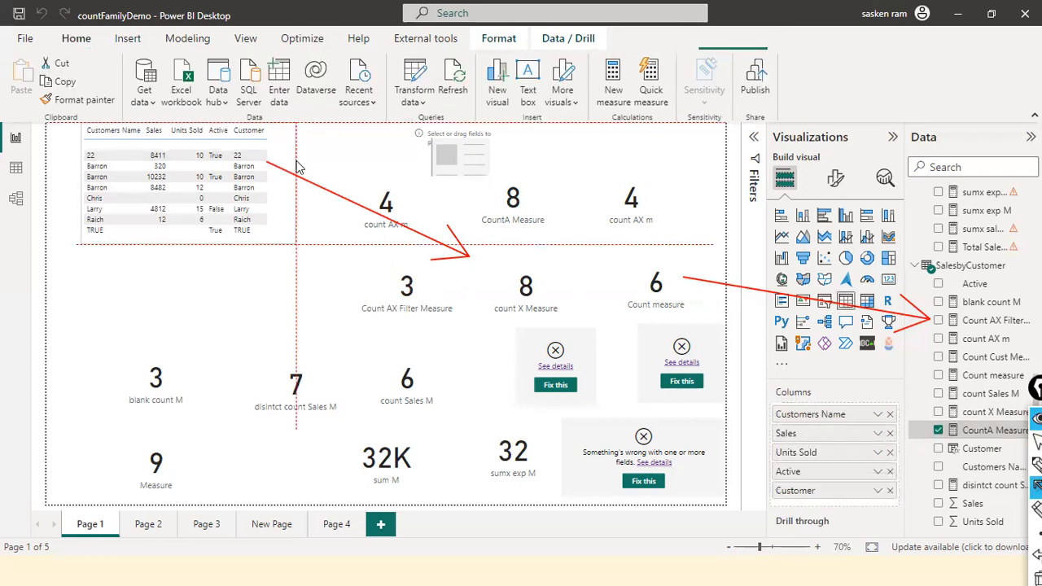
left_click_drag(284, 162, 486, 198)
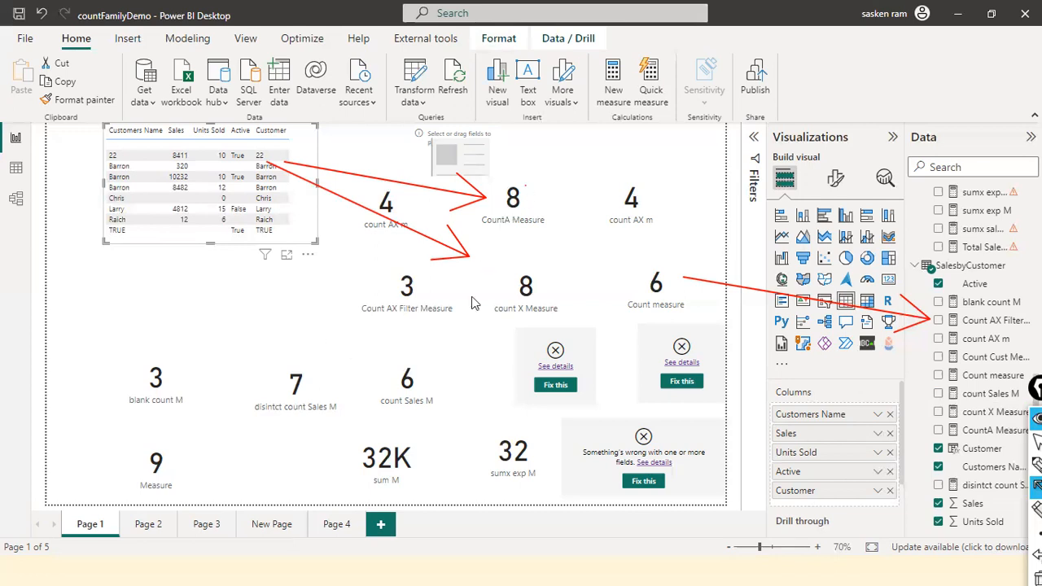
left_click(528, 205)
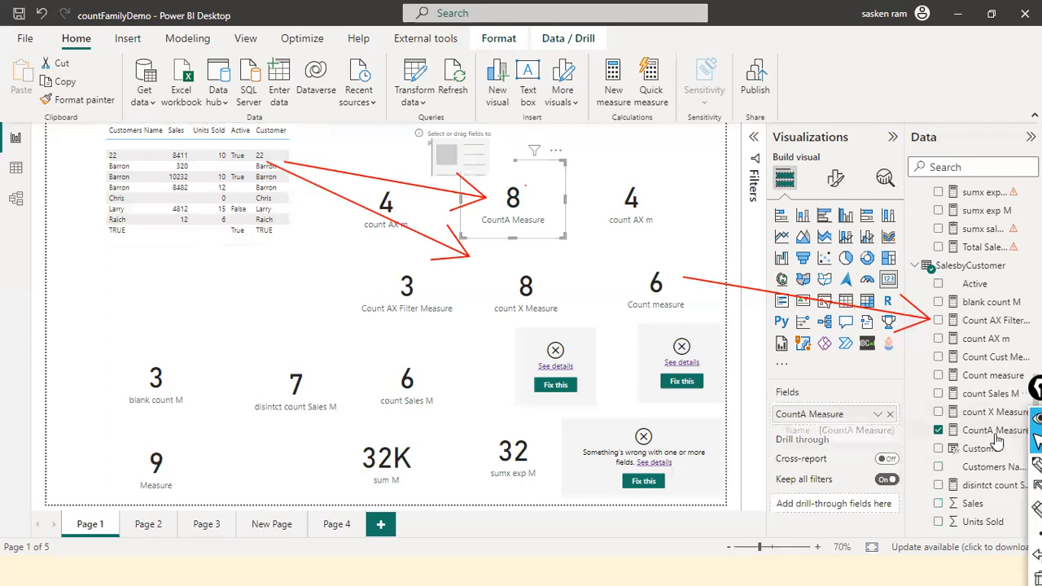
left_click(995, 434)
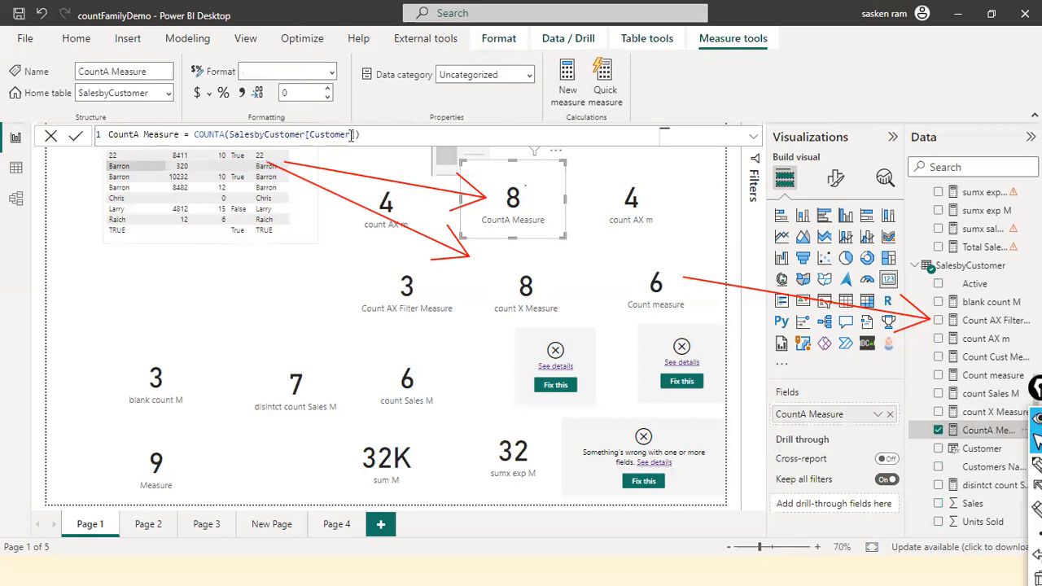
left_click(49, 134)
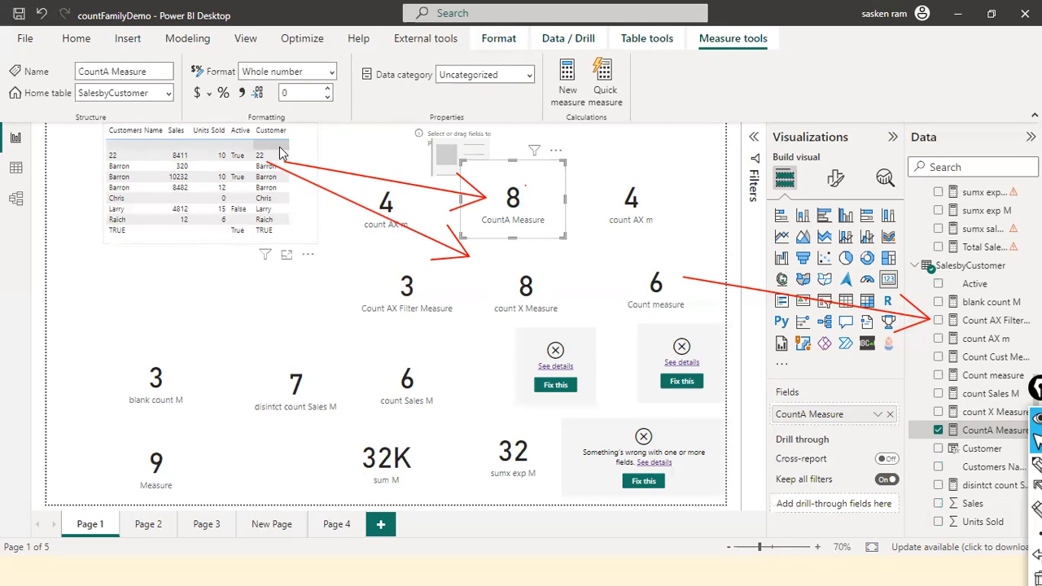
Step: Display the data of the SalesbyCustomer table and examine the IF and BLANK() formula of its Customer calculated column
left_click(16, 185)
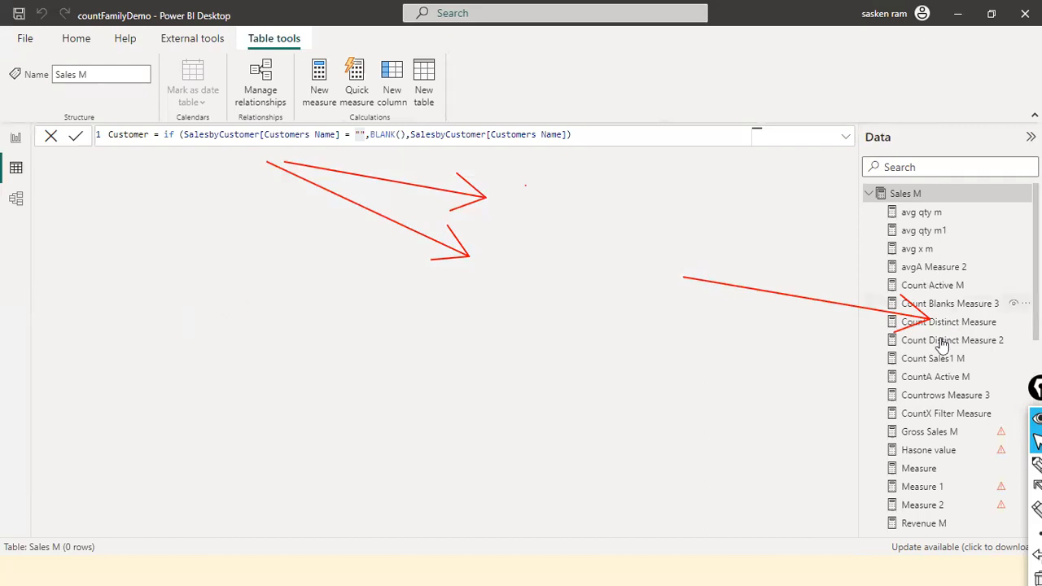
scroll(928, 375, "down", 5)
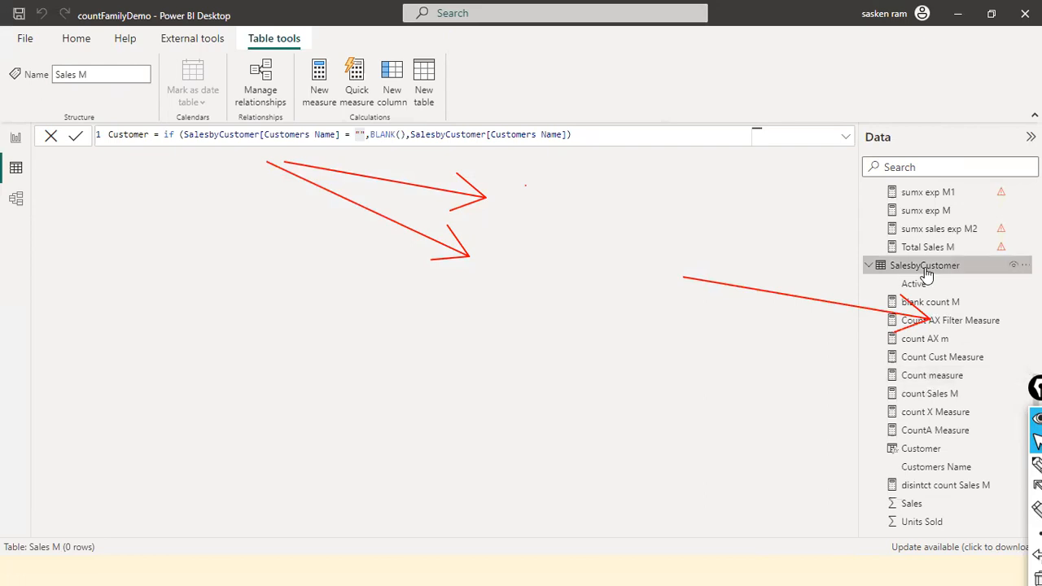
left_click(926, 268)
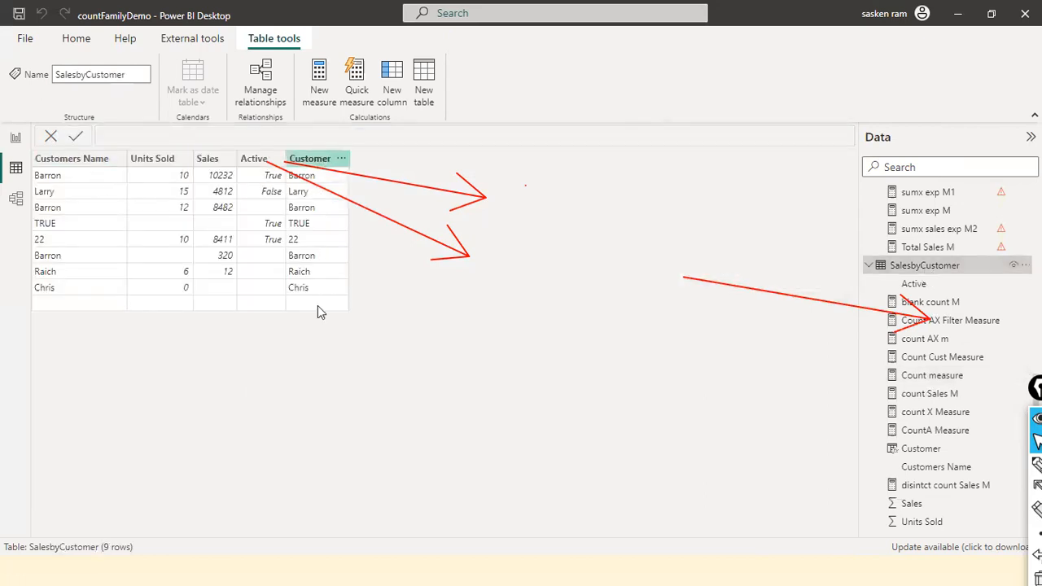
left_click(311, 163)
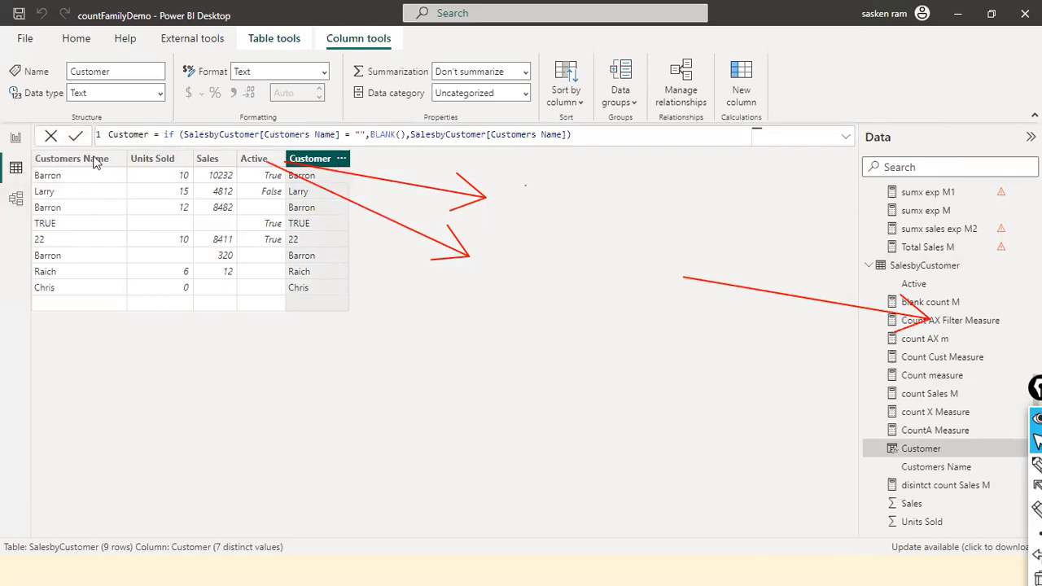
Step: Point out the Customers Name reference and the empty-string test in the Customer column formula with arrows, and clear all annotations
left_click_drag(79, 162, 215, 143)
left_click_drag(345, 140, 364, 138)
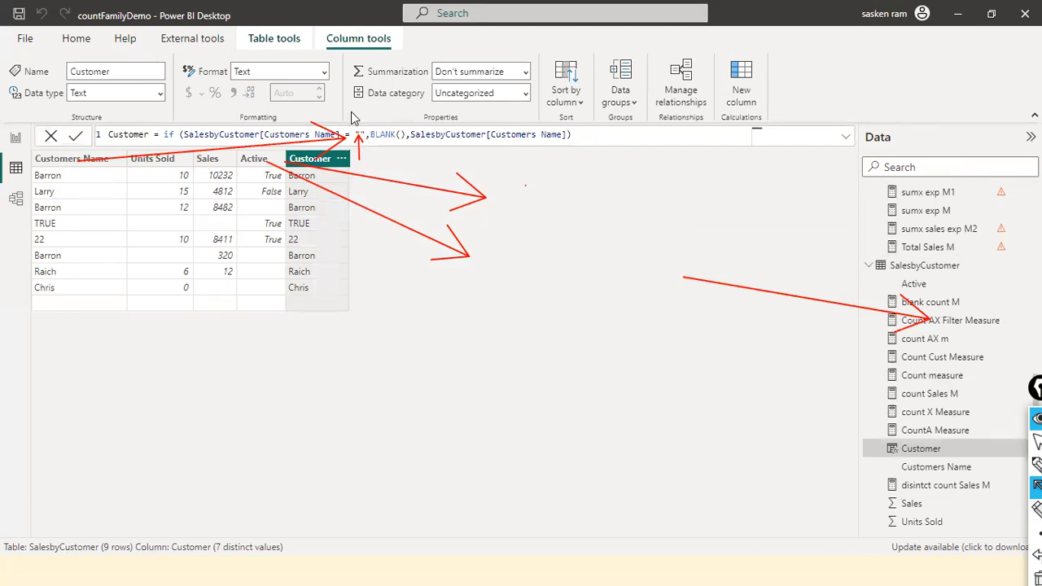
left_click_drag(356, 102, 356, 115)
key("Escape")
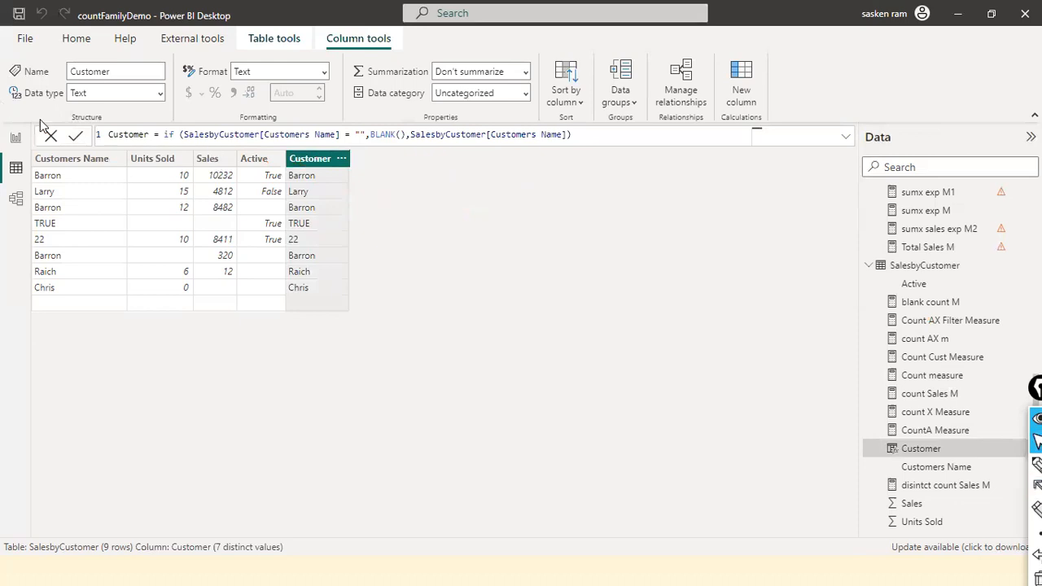
Step: Return to the report's Page 1 and compare the Count measure, count X Measure, CountA Measure and Count AX Filter Measure cards
left_click(16, 144)
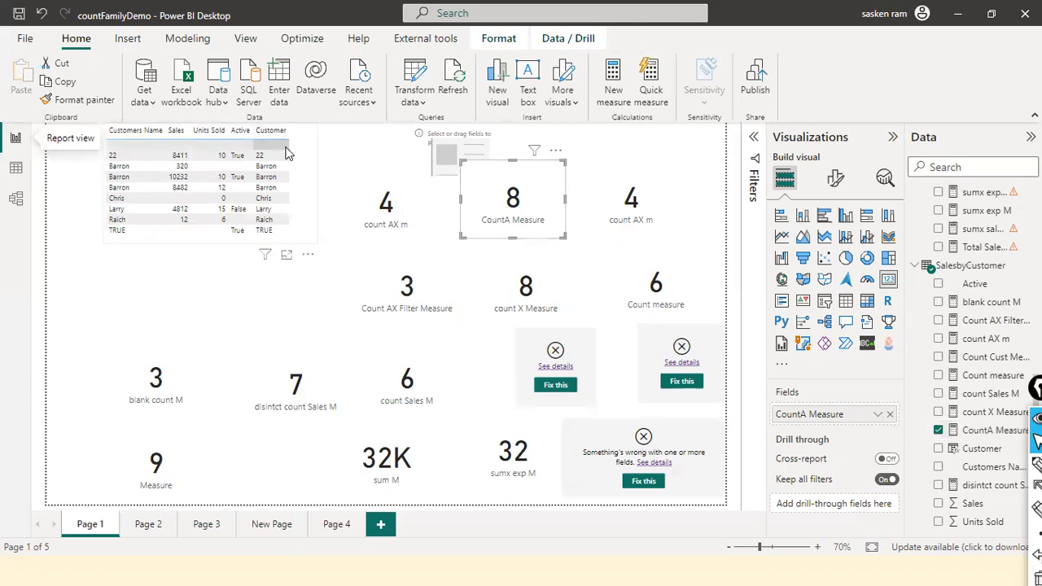
left_click(643, 220)
left_click(618, 305)
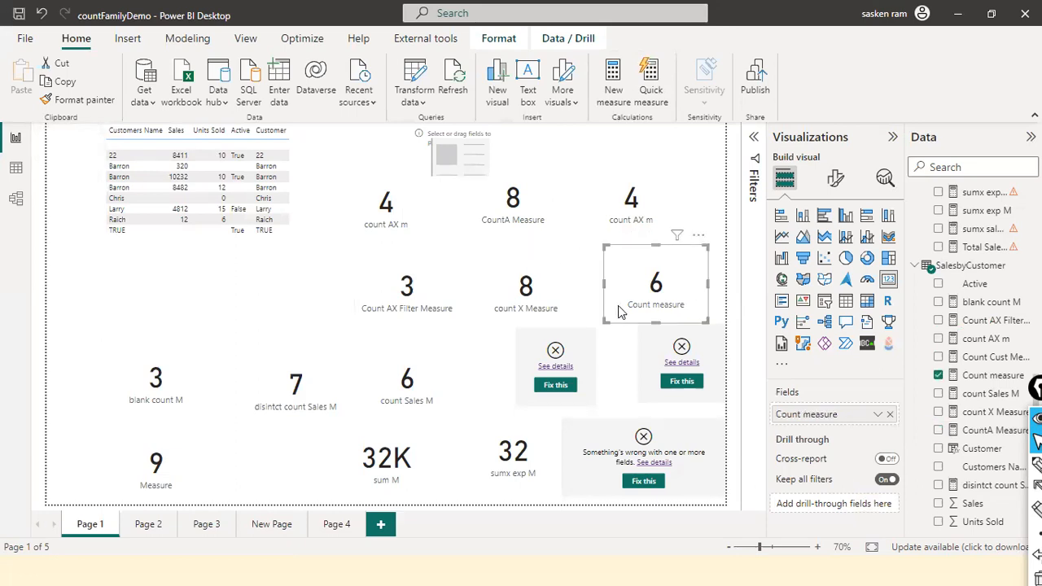
left_click(547, 291)
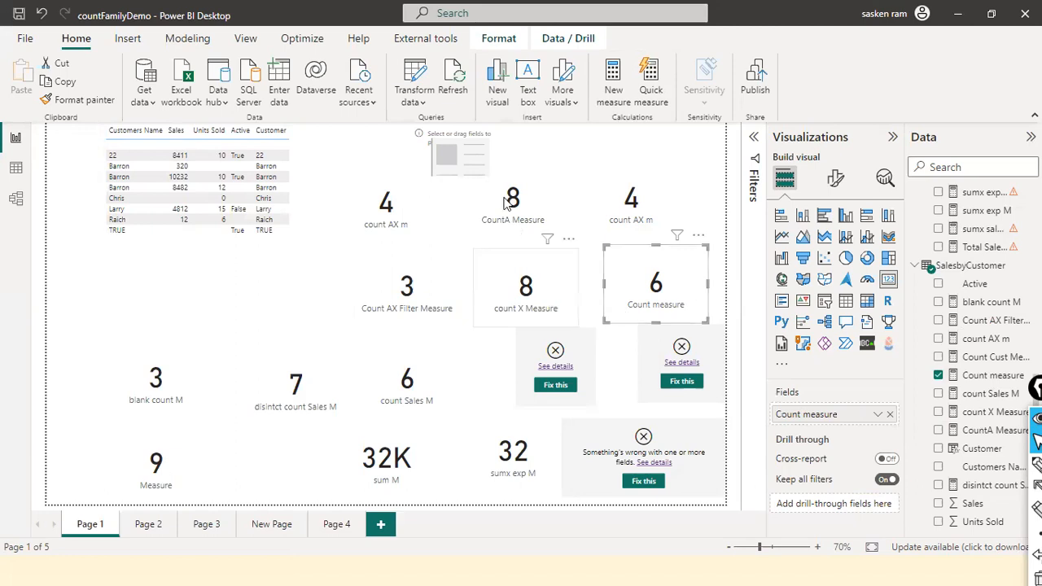
left_click(523, 193)
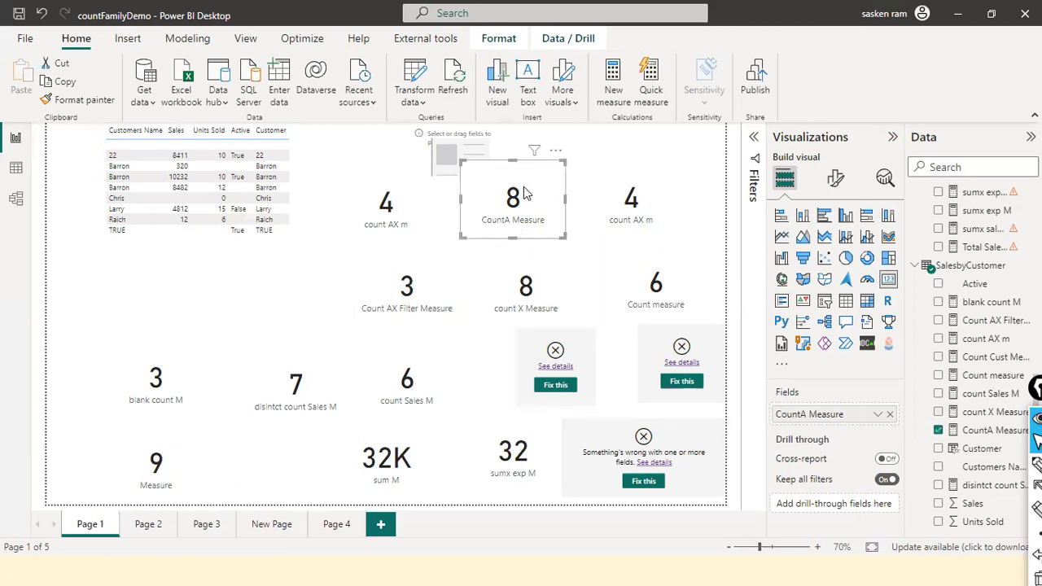
left_click(446, 282)
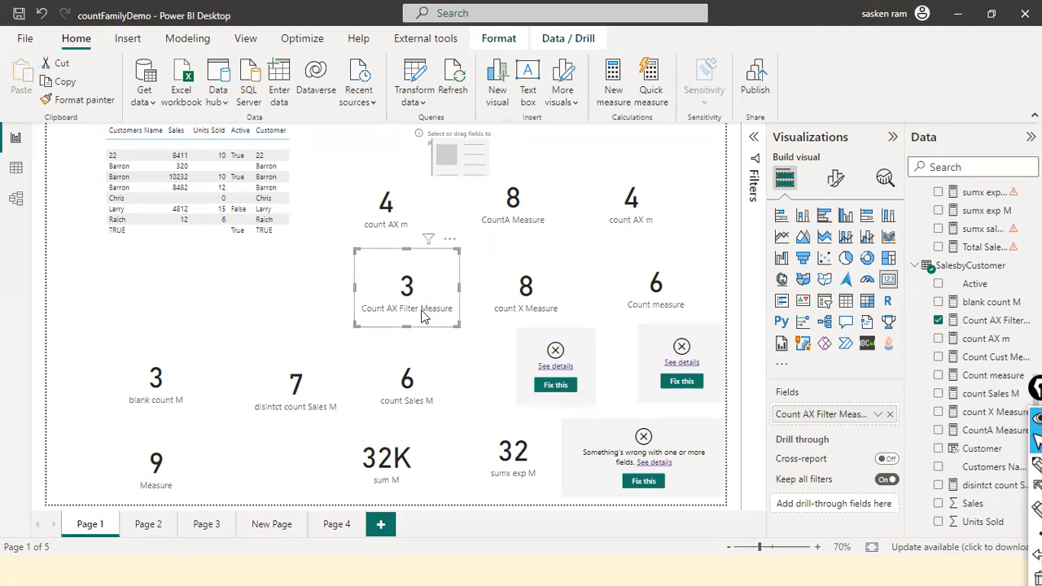
Step: Examine the COUNTAX and FILTER formula of Count AX Filter Measure against the Active values in the customer table, and clear the selection
left_click(1013, 323)
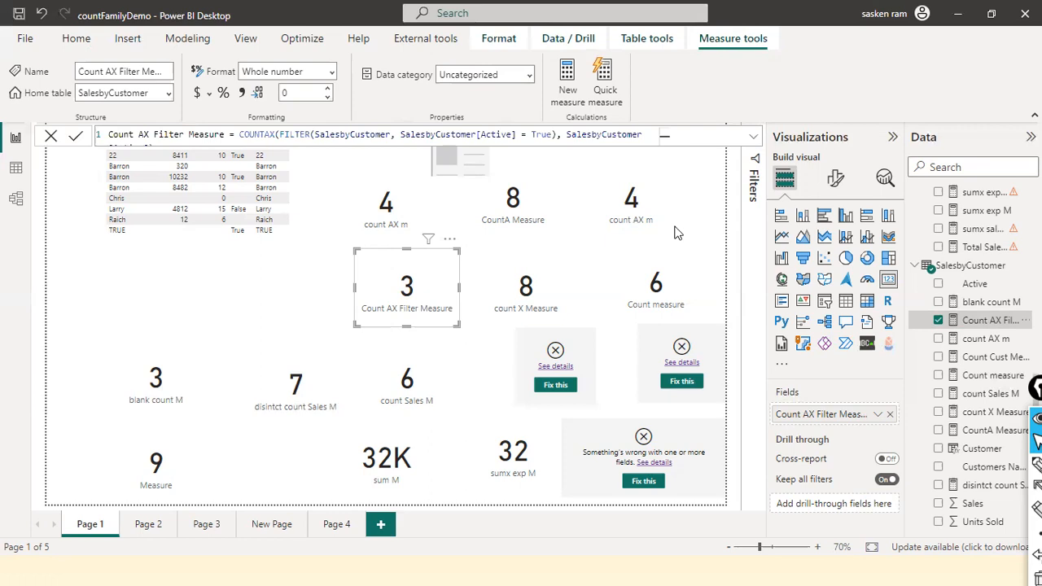
left_click(51, 136)
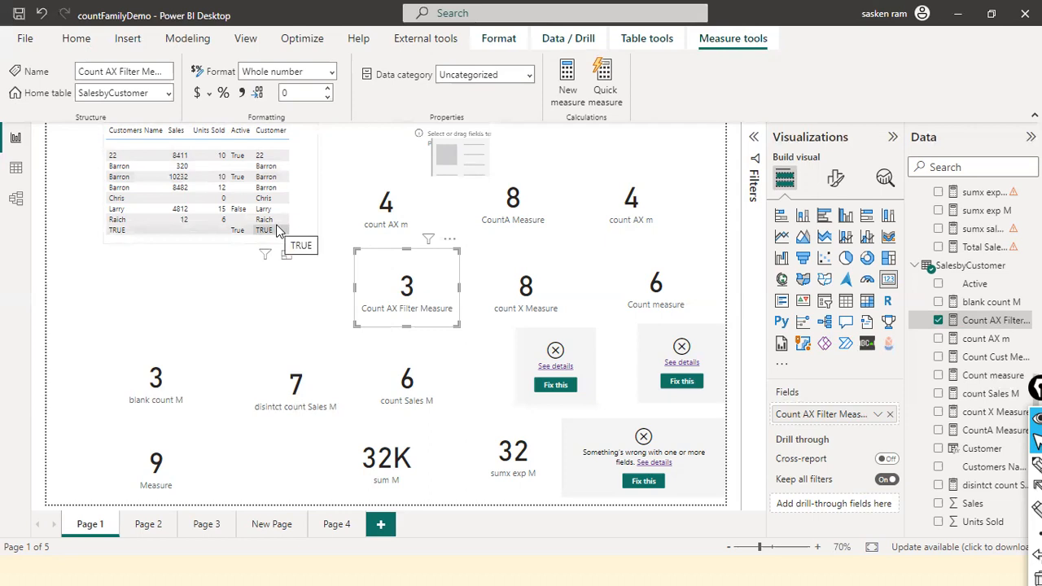
left_click(1008, 339)
left_click(1008, 324)
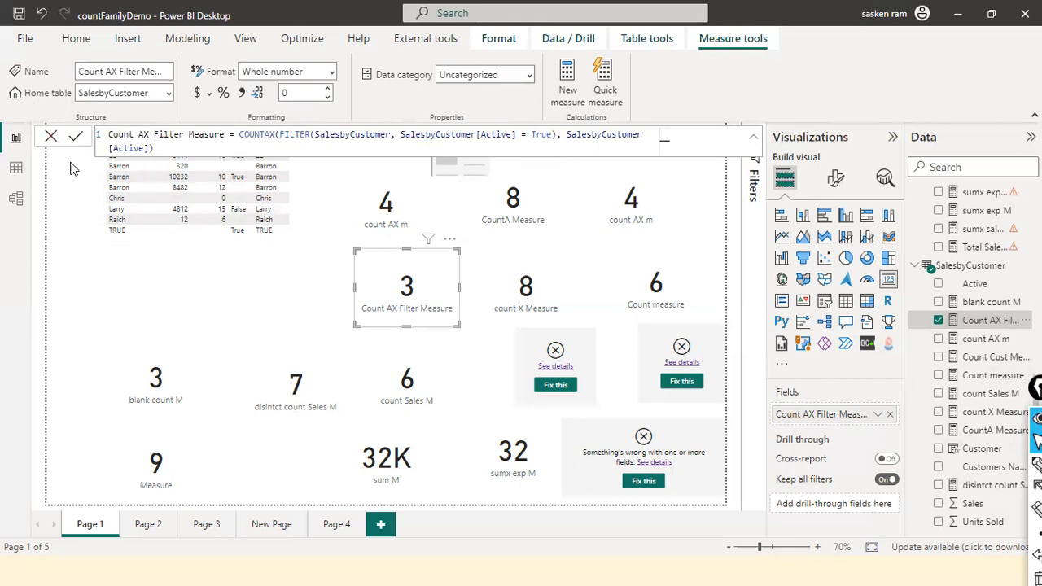
left_click(49, 138)
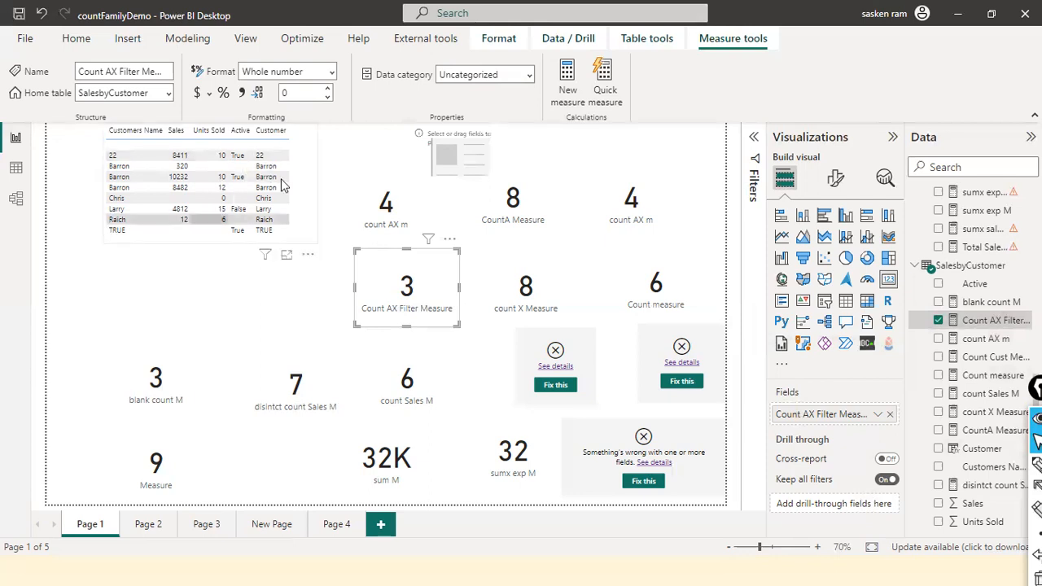
left_click(989, 321)
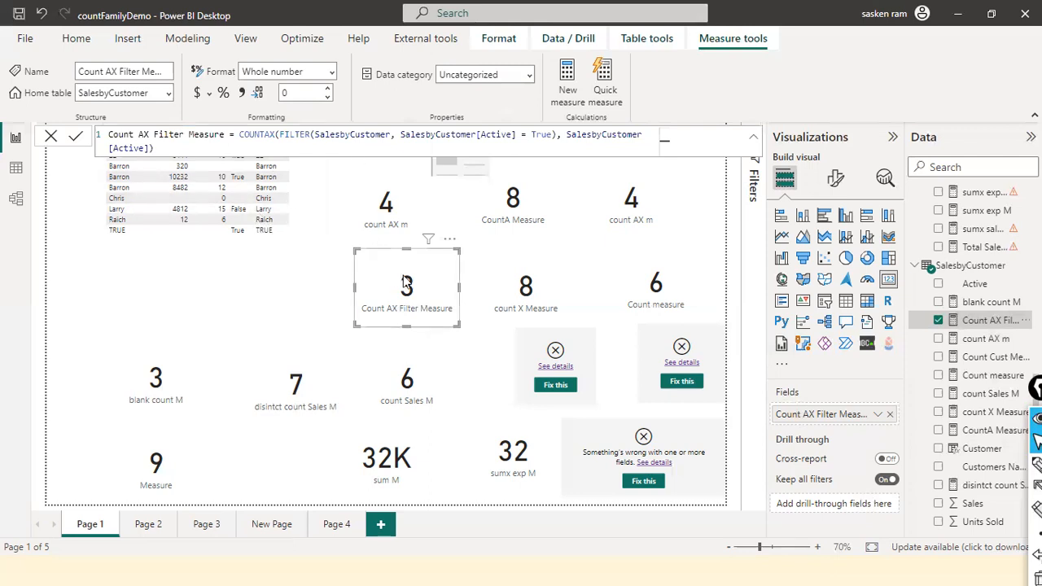
left_click(309, 282)
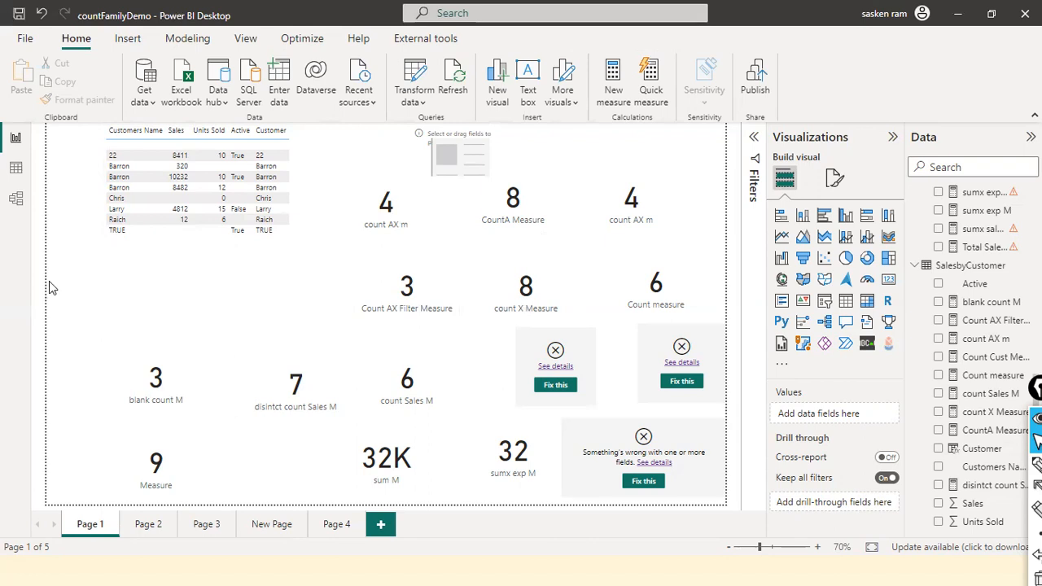
Step: Switch to the PowerPoint slide show and find the slide that groups the count functions under Excluding Blanks and Including Blanks
key("alt+Tab")
key("alt+Tab")
key("alt+Tab")
key("alt+Tab")
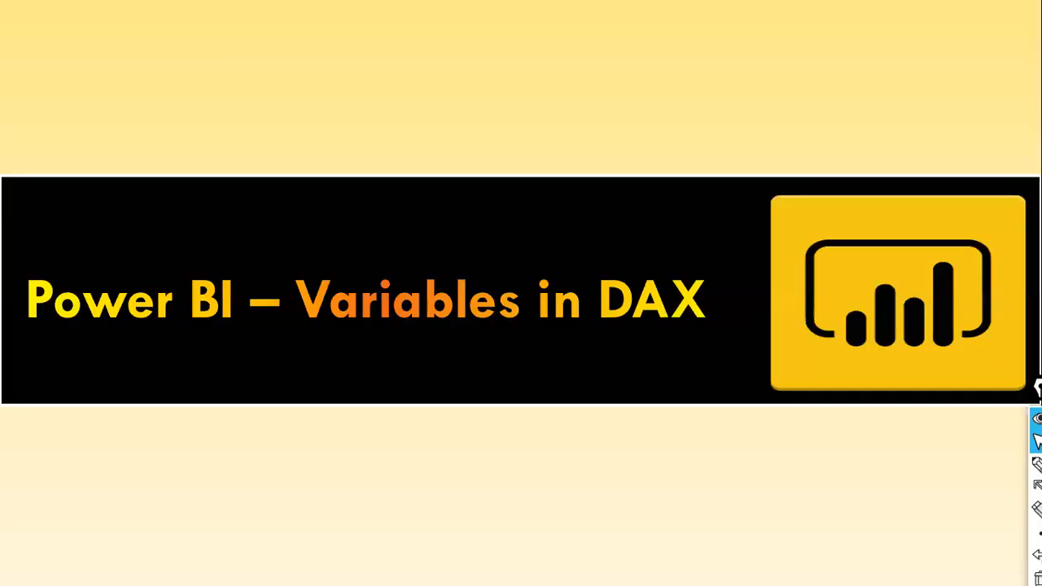
key("Right")
key("Right")
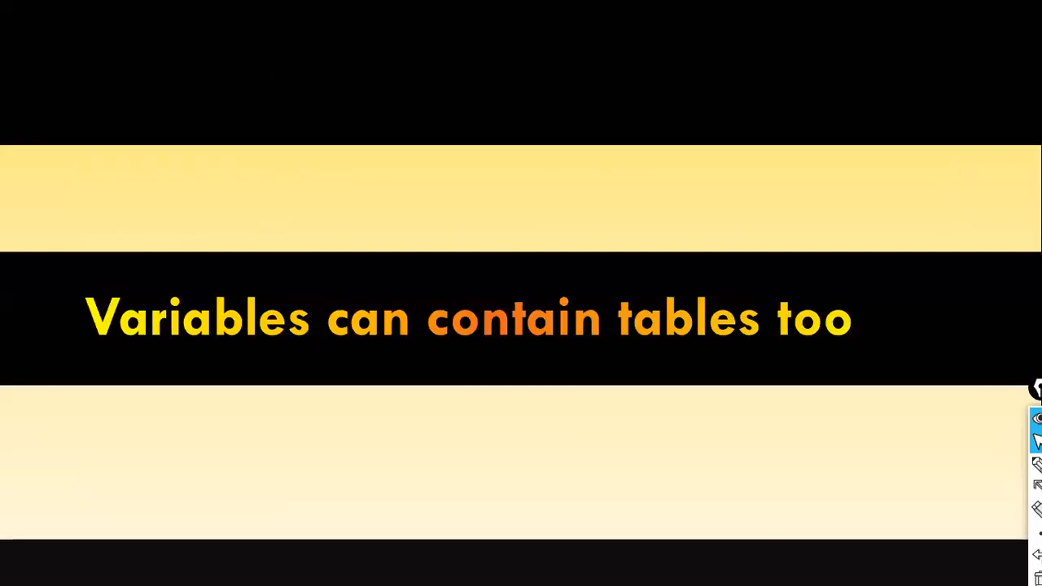
key("Right")
key("Right")
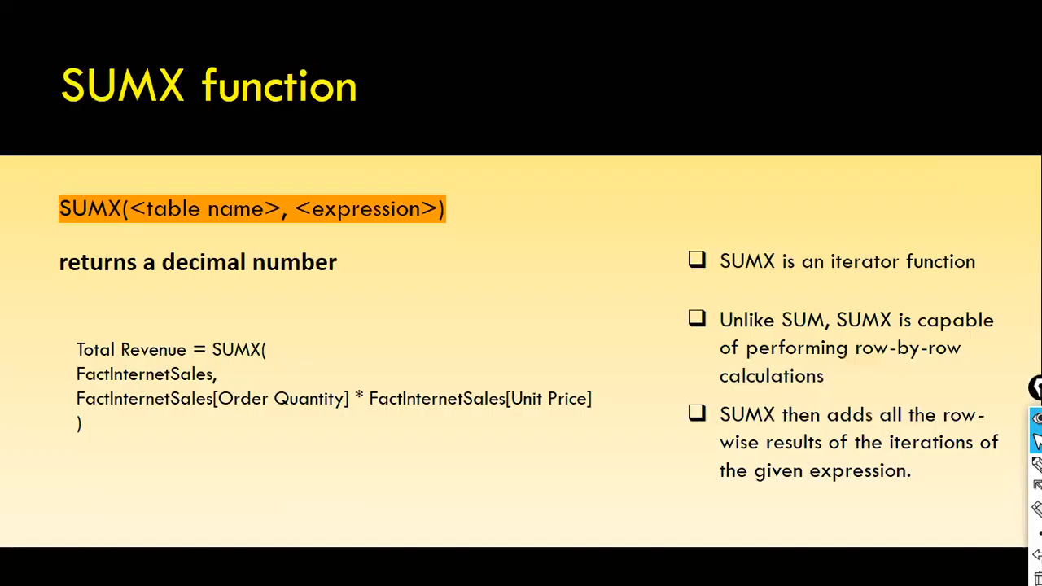
key("Right")
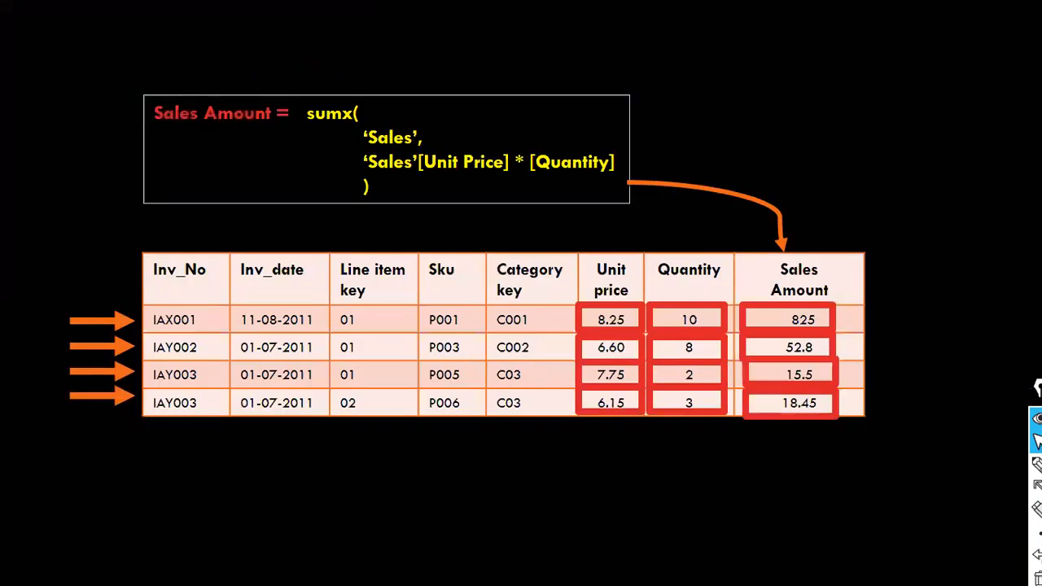
key("Left")
key("Left")
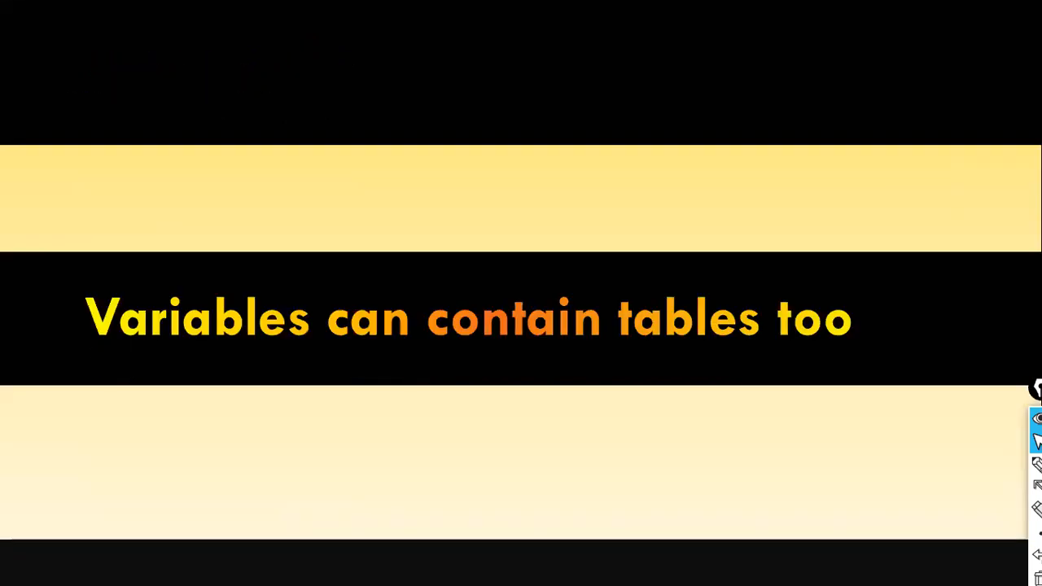
key("Left")
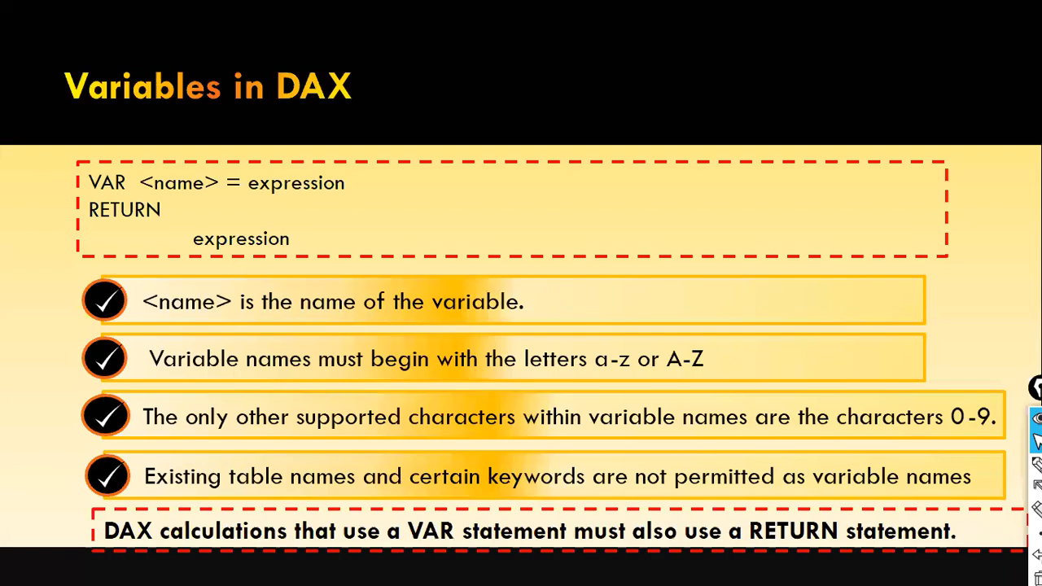
key("Right")
key("Right")
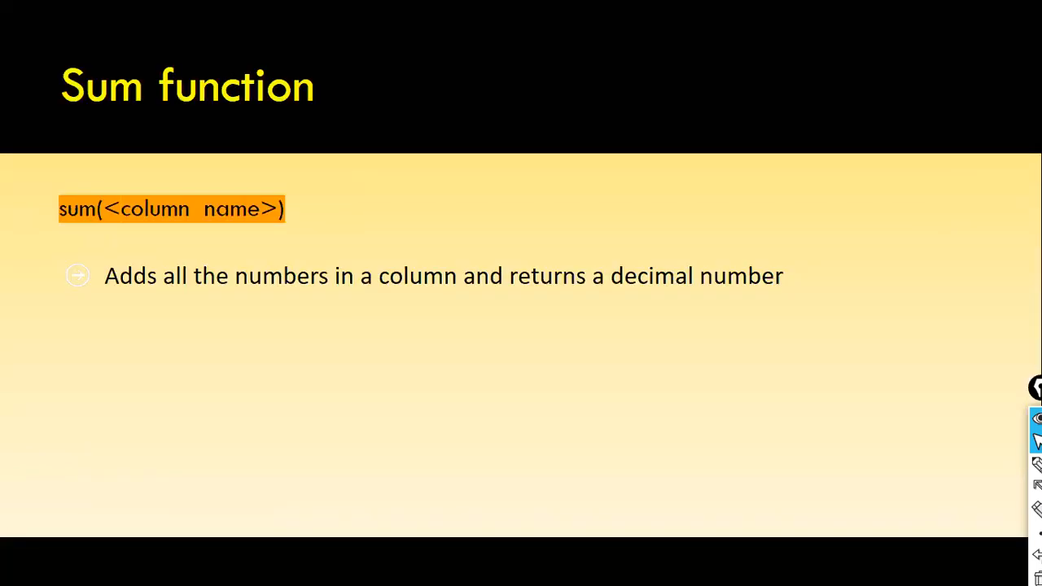
key("Right")
key("Right")
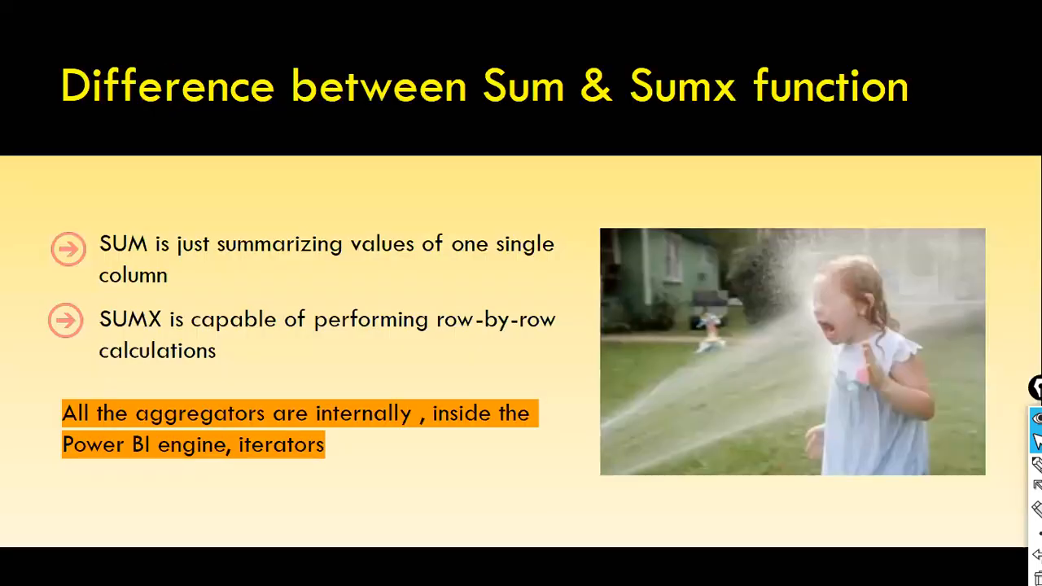
key("Right")
key("Right")
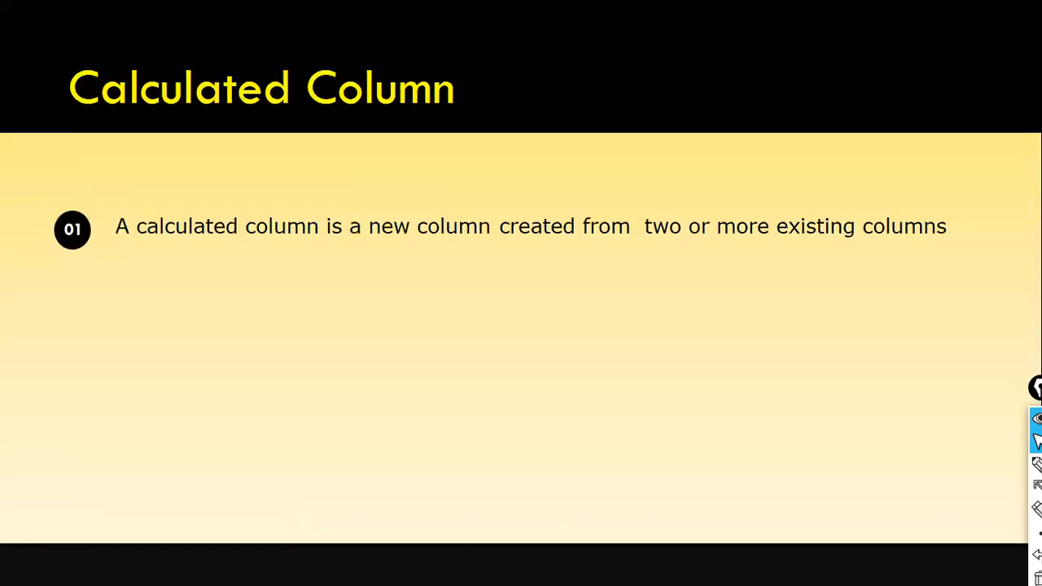
key("Right")
key("Left")
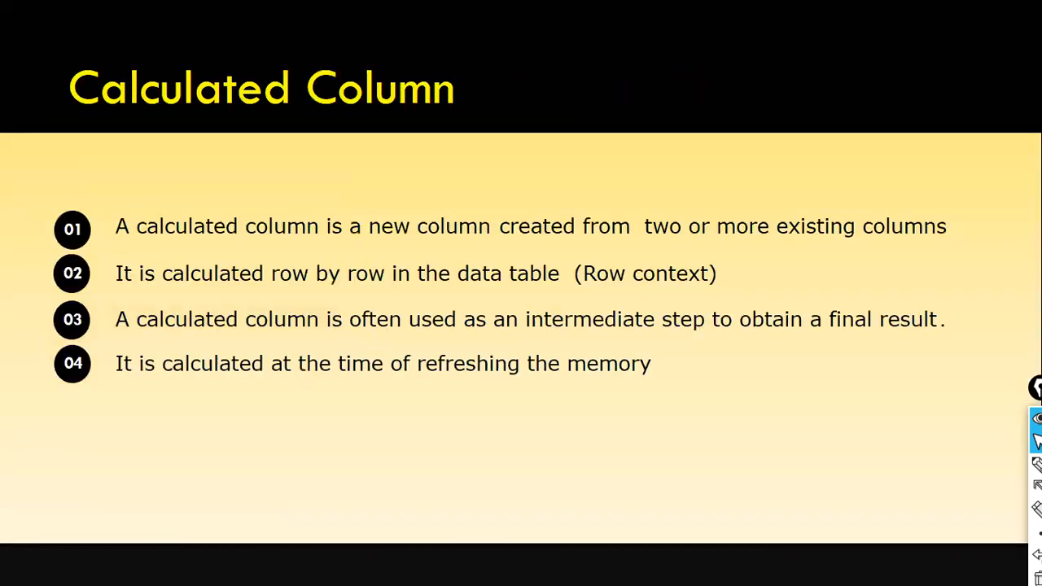
key("Left")
key("Left")
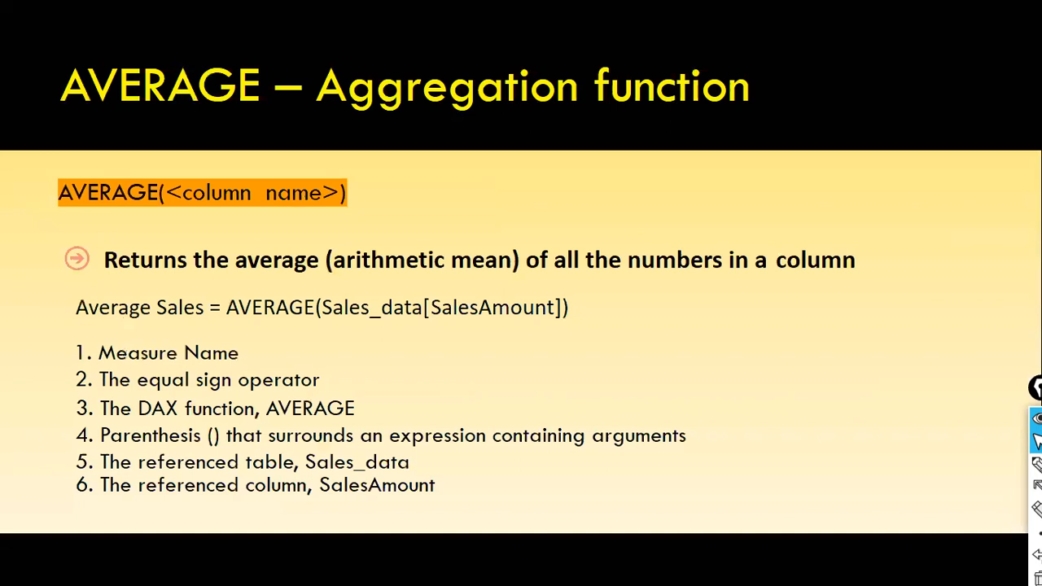
key("Left")
key("Left")
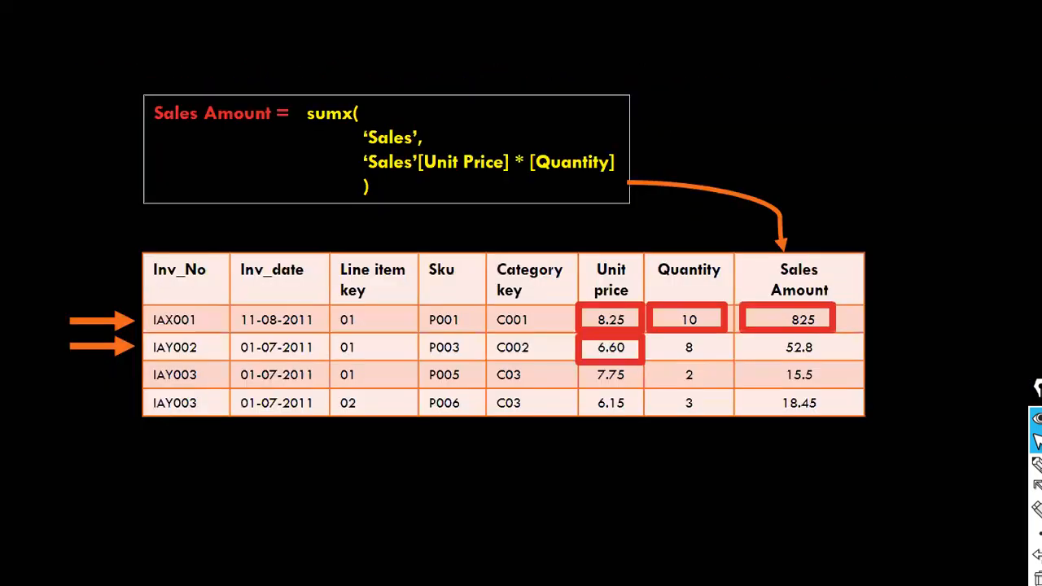
key("Left")
key("Left")
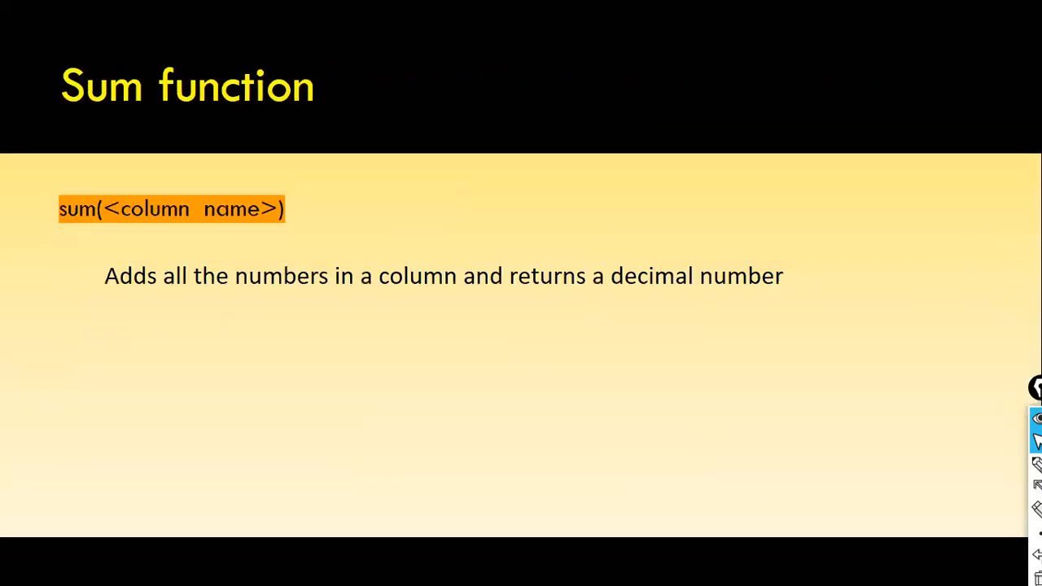
key("Left")
key("Left")
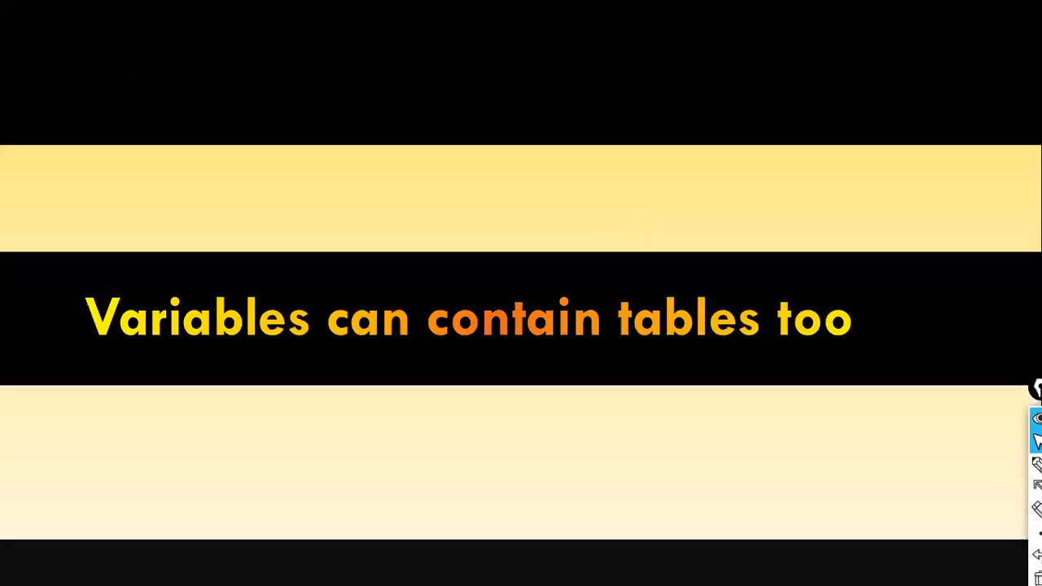
key("Left")
key("Left")
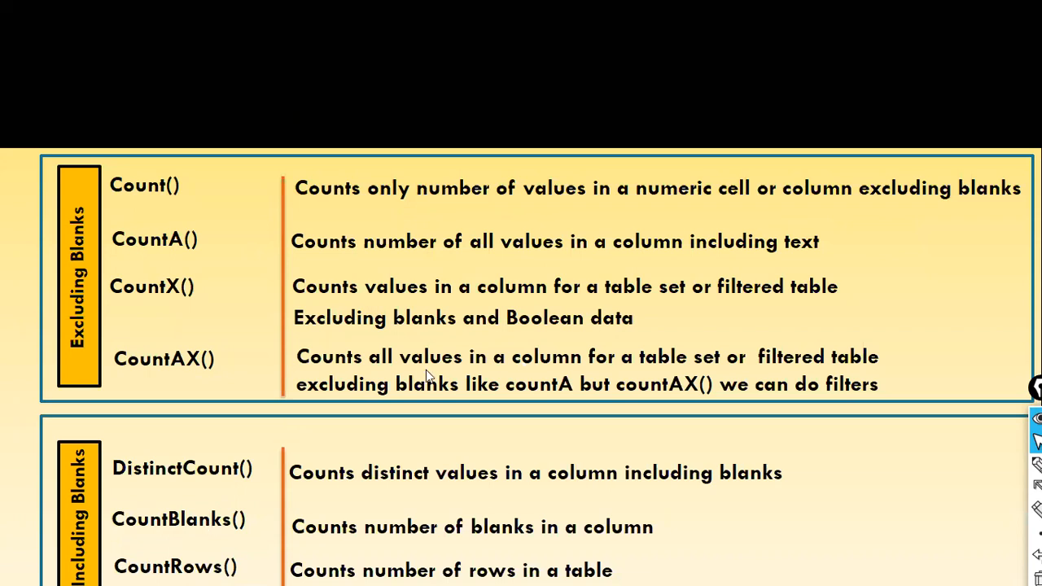
Step: Switch back to the Power BI report and select the disintct count Sales M card for examination
key("alt+Tab")
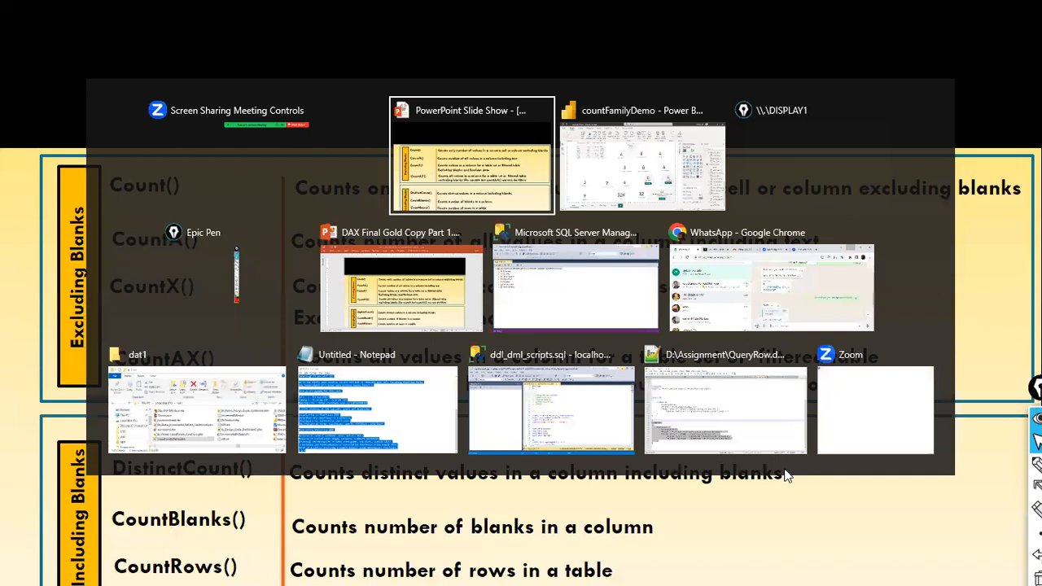
key("alt+Tab")
left_click(300, 386)
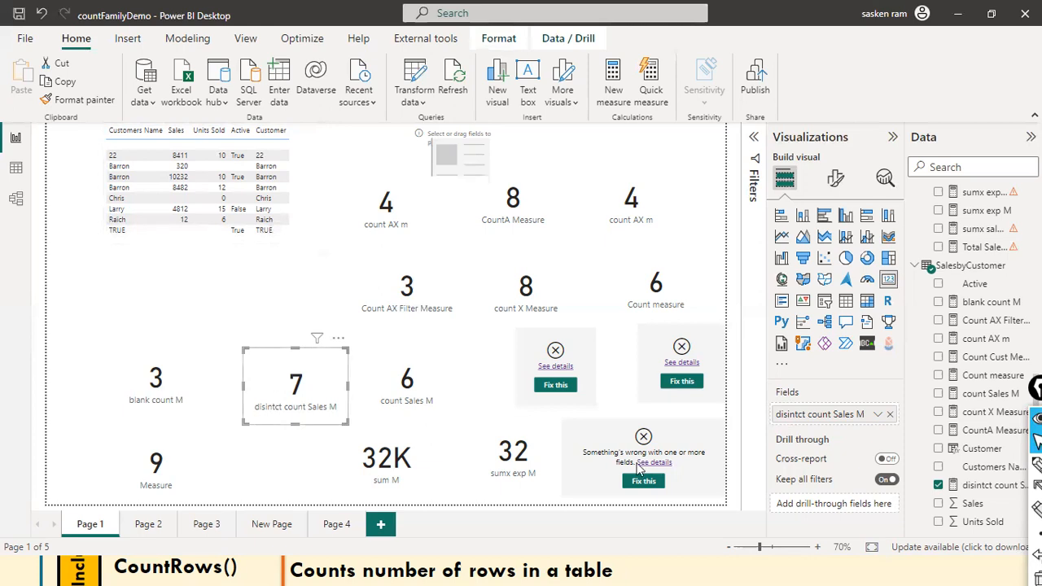
Step: Examine the COUNTBLANK formula of the blank count M measure and compare it with the table's Sales column
left_click(195, 405)
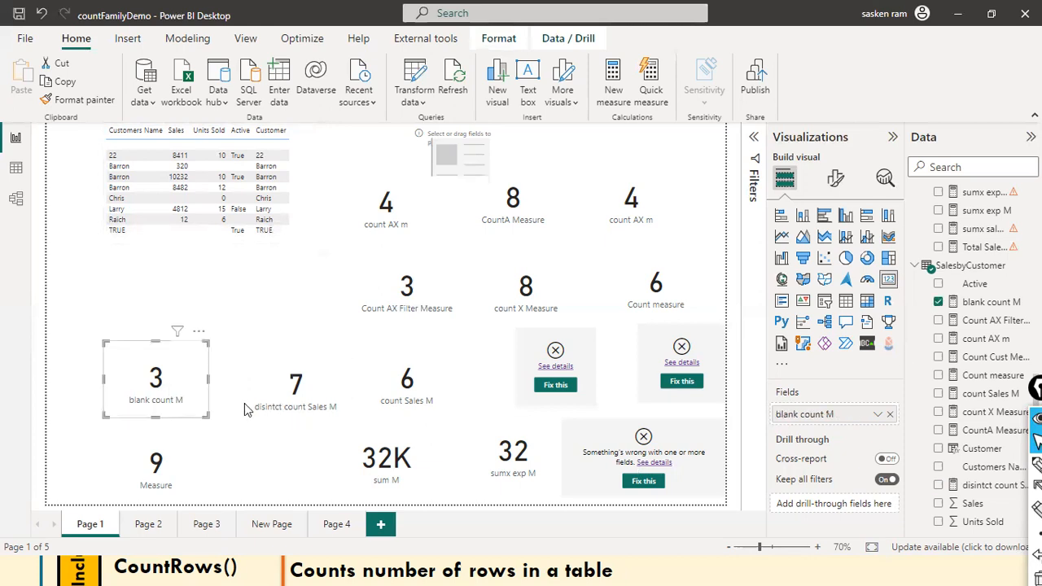
left_click(992, 302)
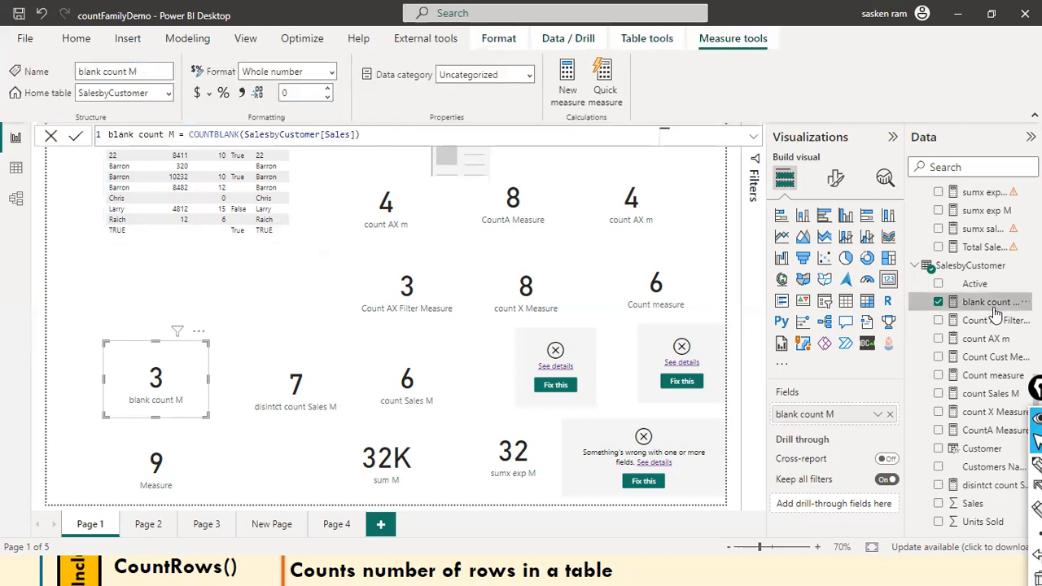
left_click(180, 294)
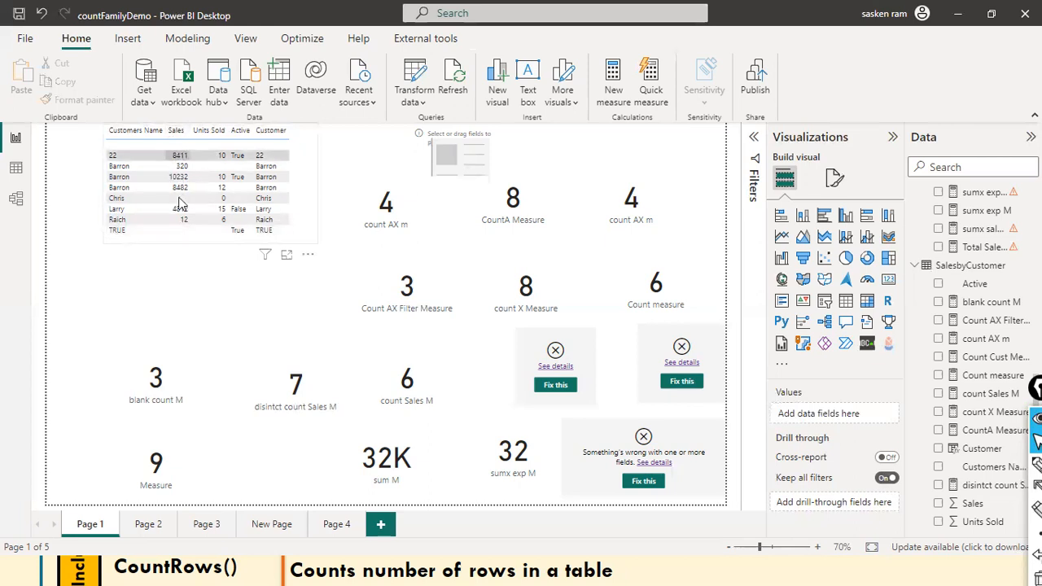
left_click(178, 129)
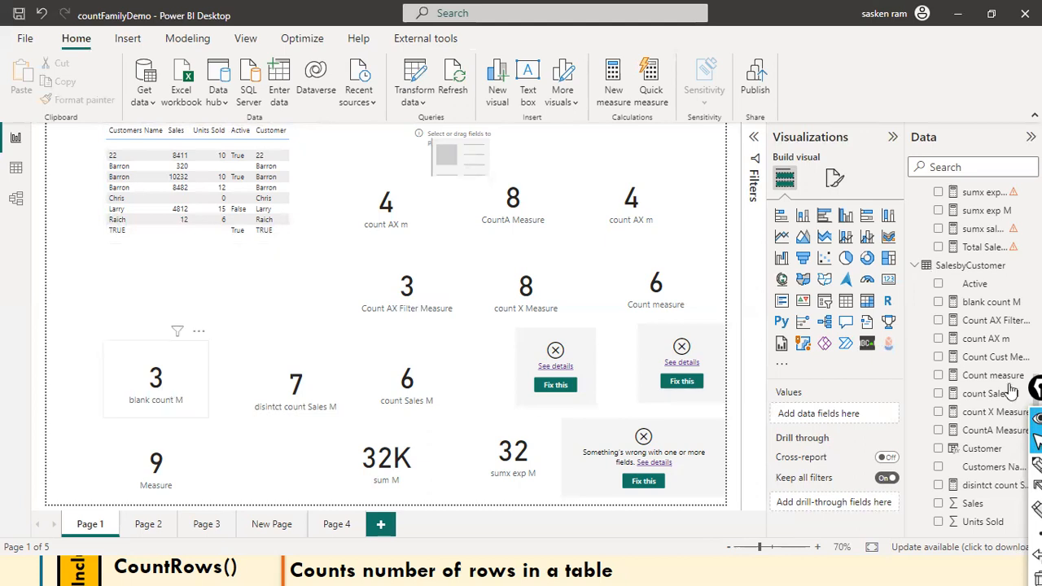
left_click(985, 307)
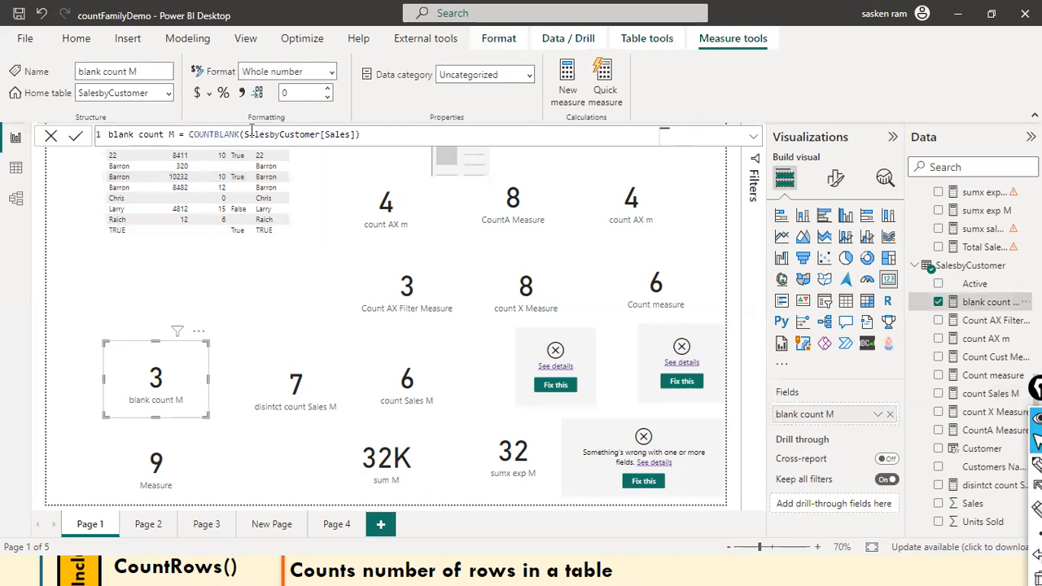
Step: Check the CountRows() description on the PowerPoint slide, and compare the Power BI Measure card's COUNTROWS formula with the blank count M card
key("alt+Tab")
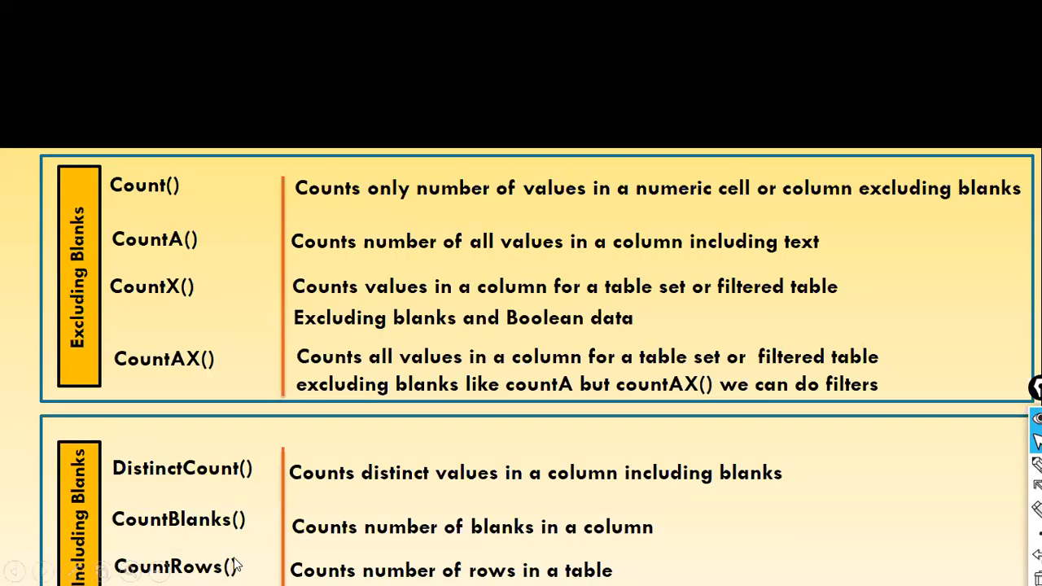
key("alt+Tab")
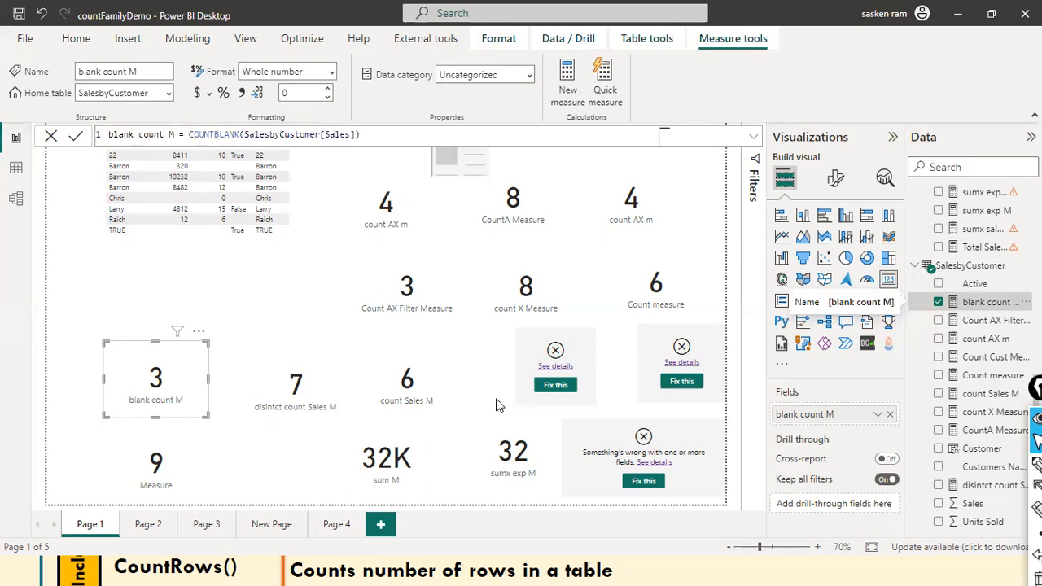
left_click(153, 477)
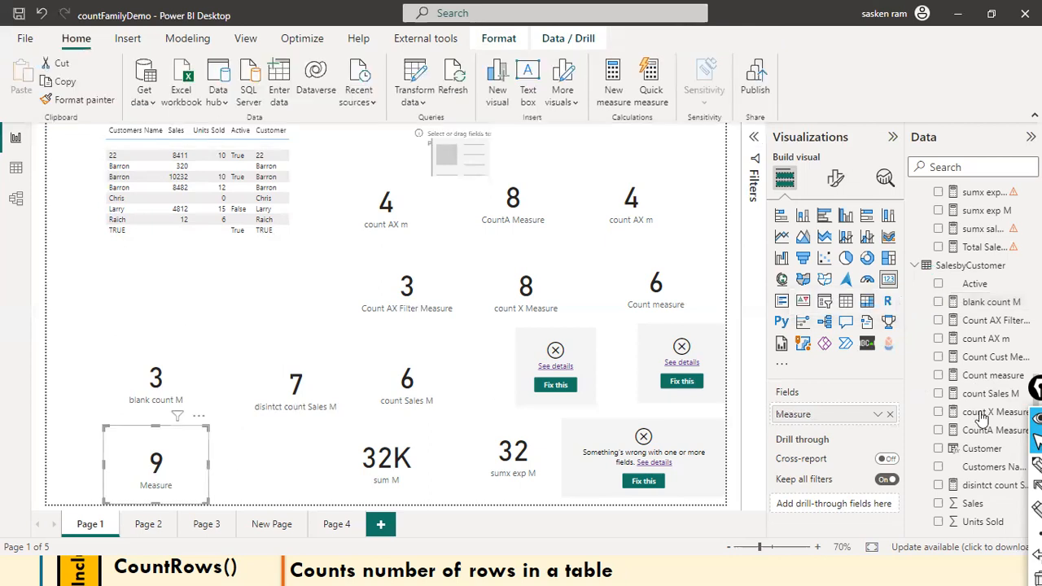
scroll(967, 348, "up", 3)
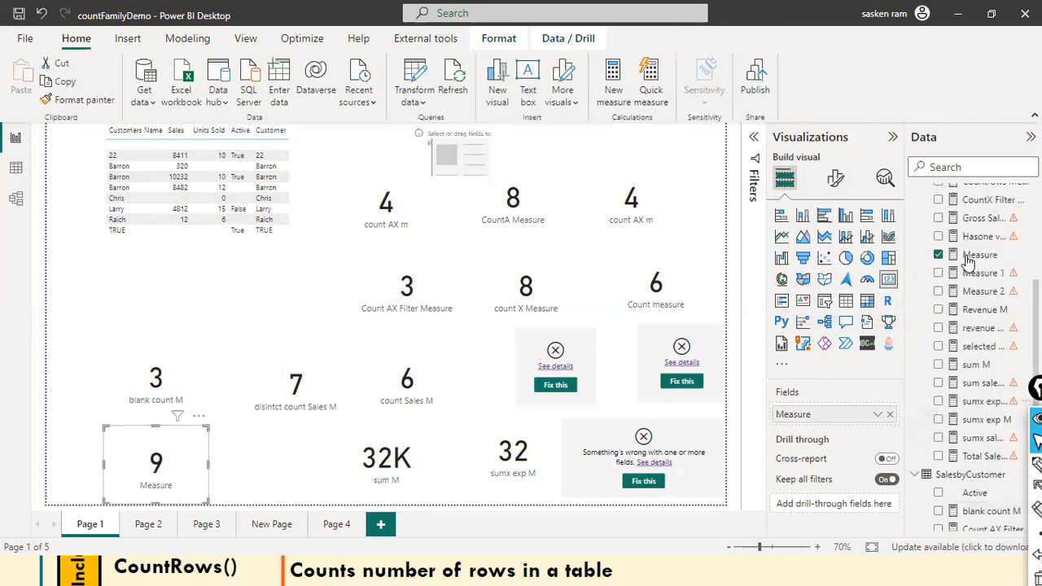
left_click(969, 257)
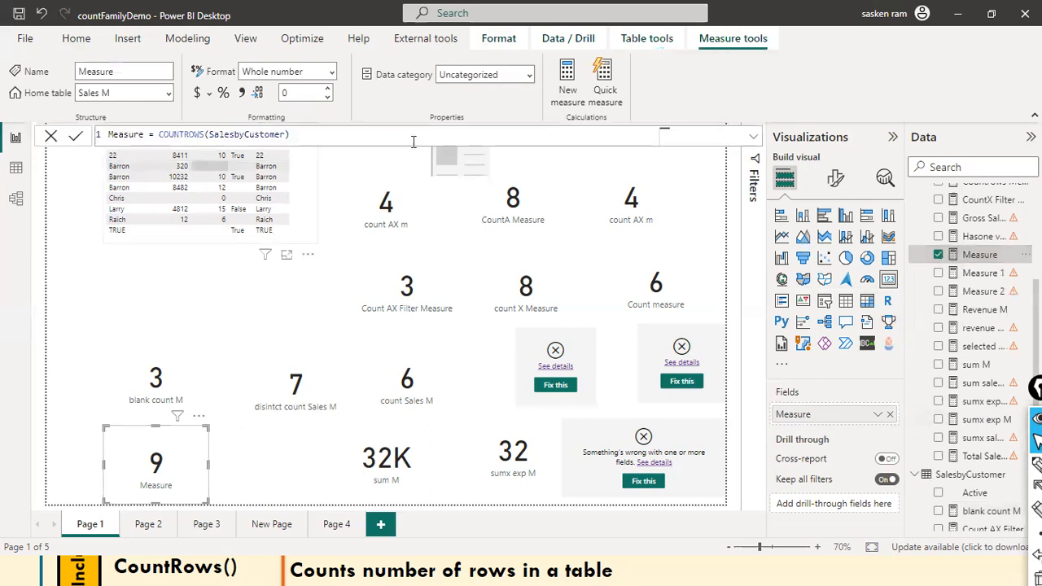
left_click(53, 137)
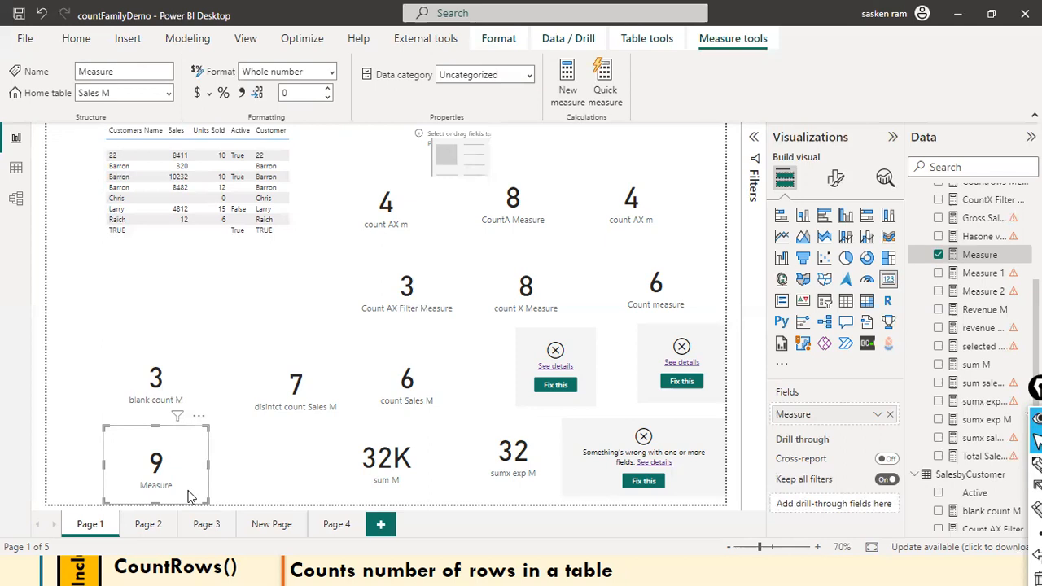
left_click(181, 377)
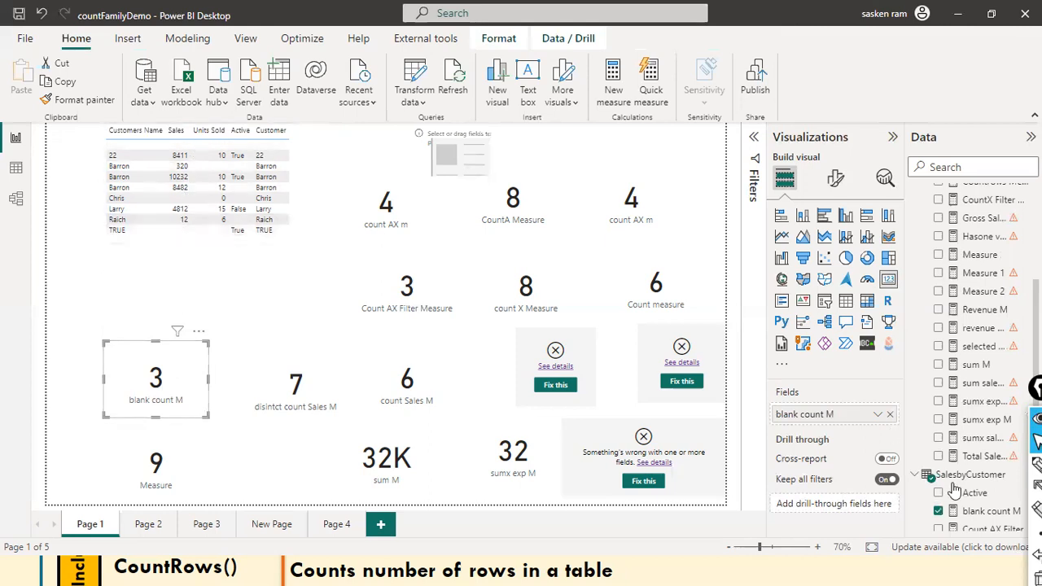
Step: Review the blank count M measure's formula again, and select the disintct count Sales M card for comparison
left_click(991, 517)
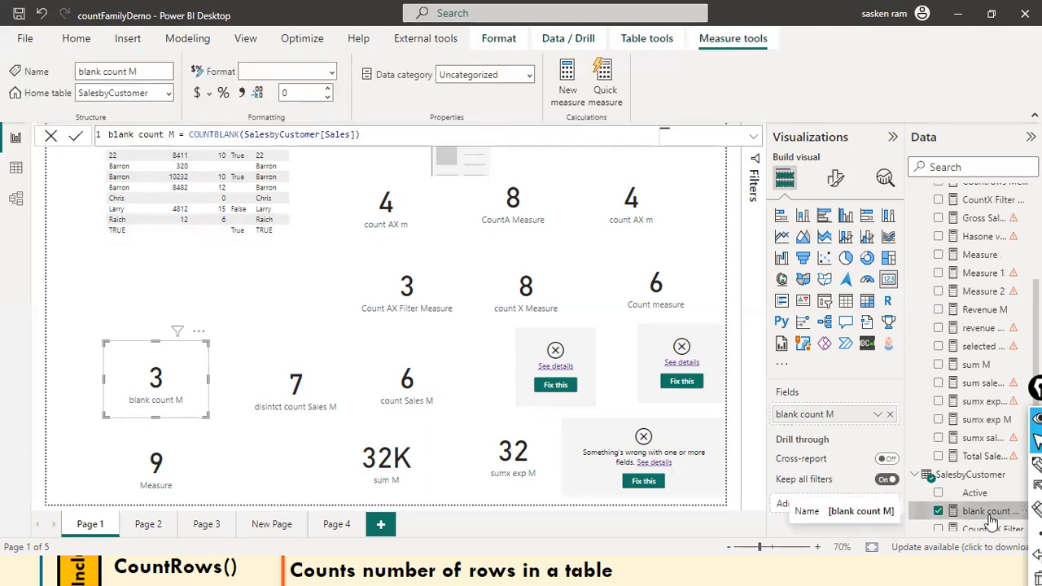
left_click(51, 136)
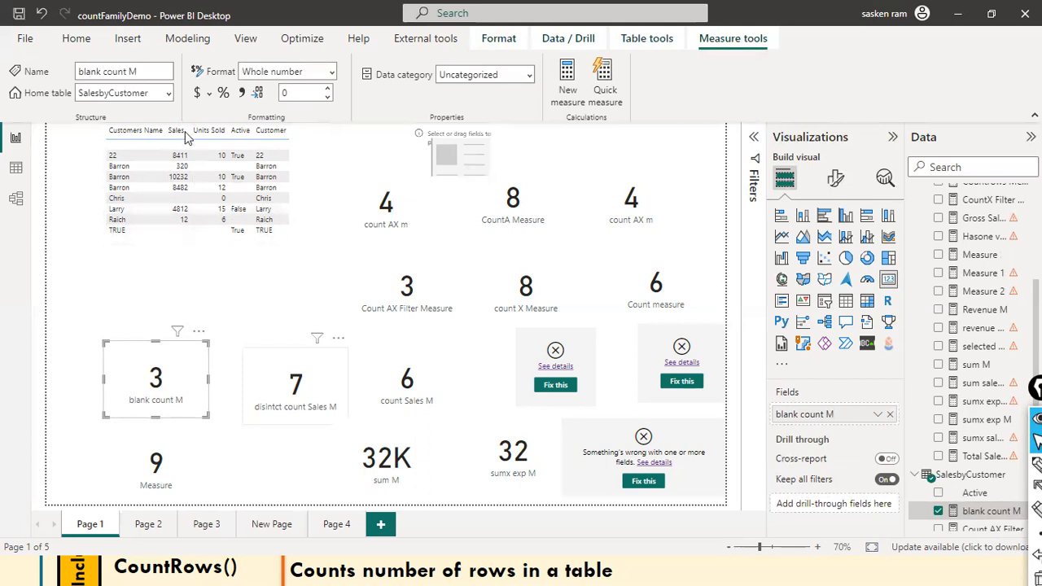
left_click(330, 370)
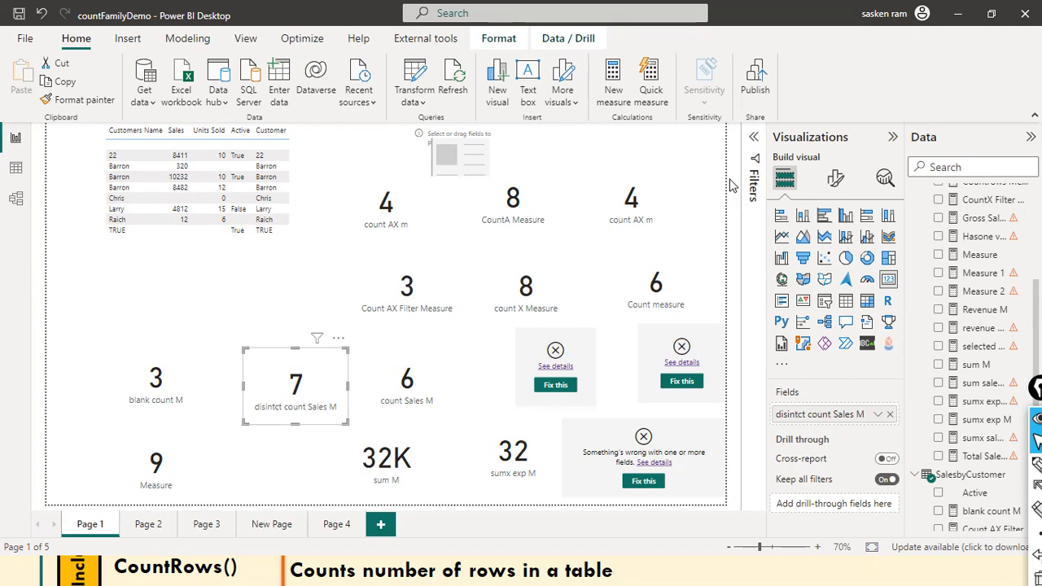
Step: Inspect the formula of the sum sales exp M2 measure behind the broken card above the largest error visual
left_click(575, 364)
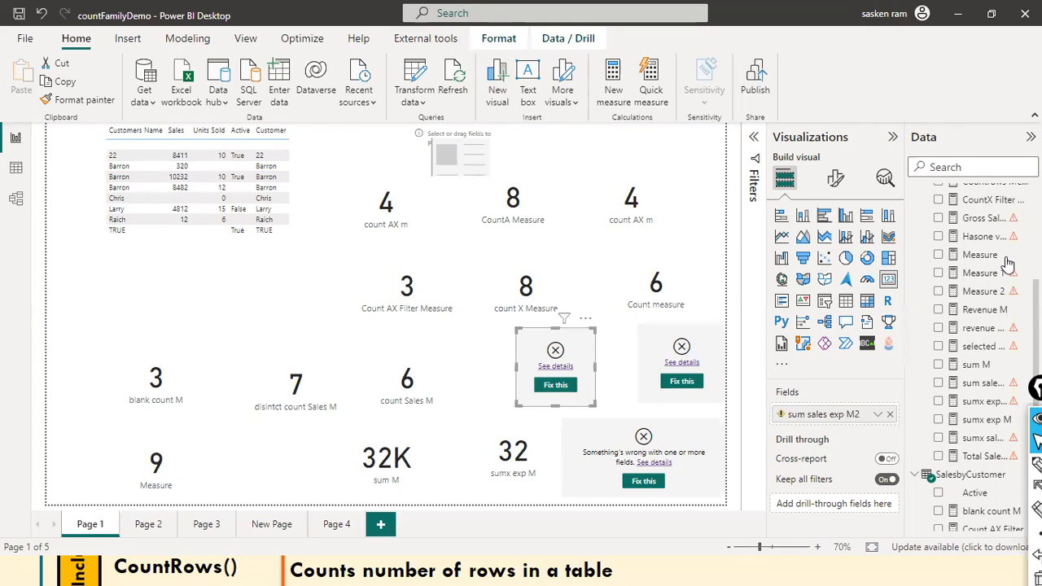
scroll(983, 311, "up", 3)
scroll(983, 311, "down", 3)
scroll(983, 311, "up", 3)
scroll(983, 307, "down", 4)
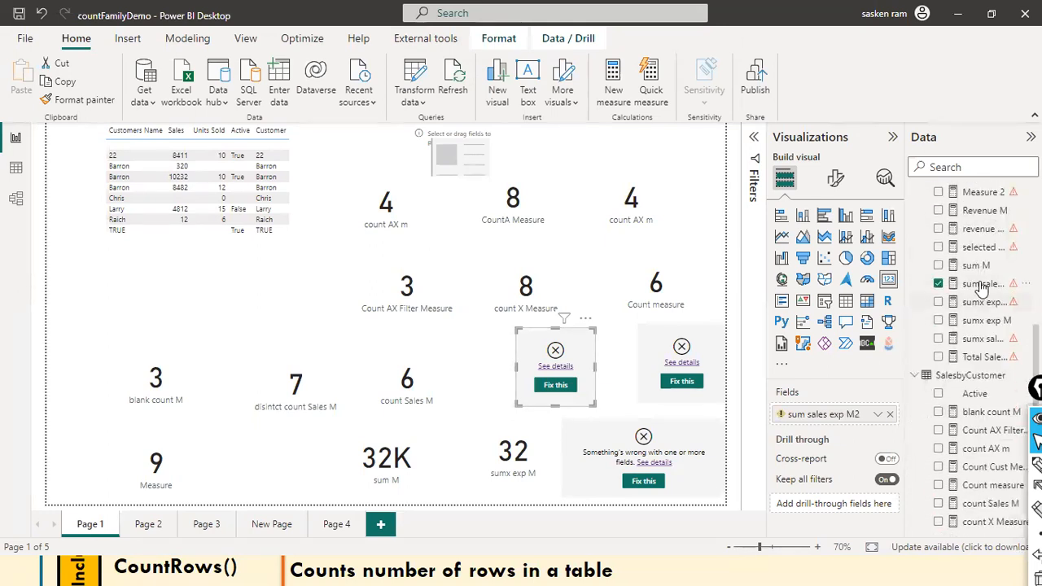
left_click(983, 284)
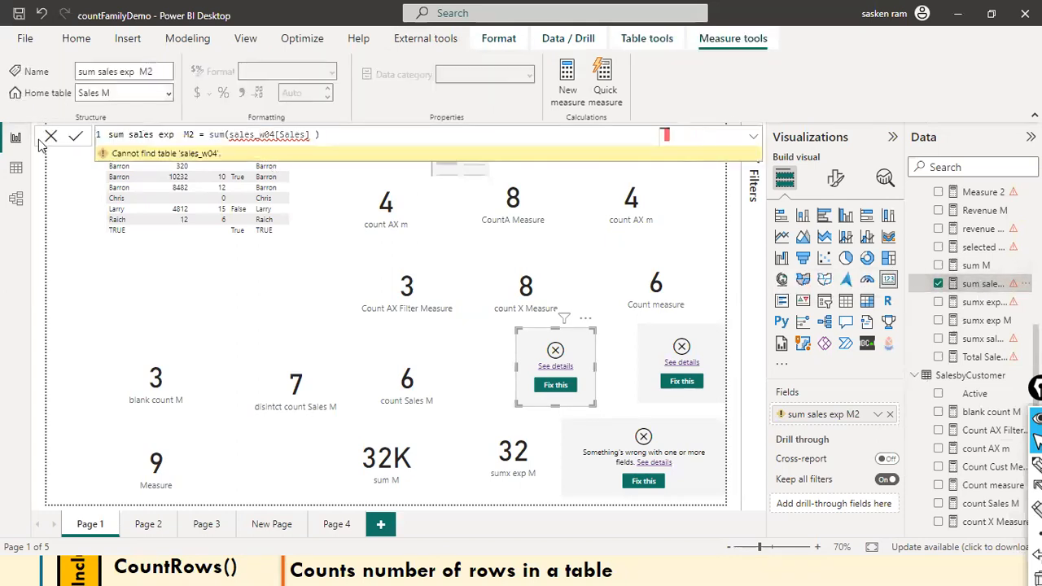
left_click(48, 136)
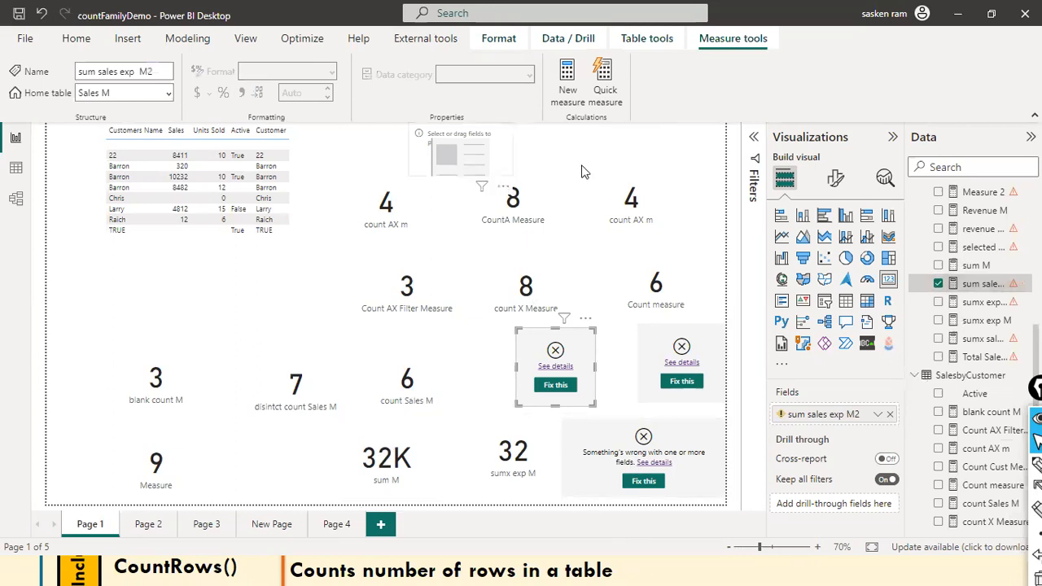
Step: Try moving the empty placeholder visual above the count AX m card, and undo the move
left_click_drag(503, 148, 554, 156)
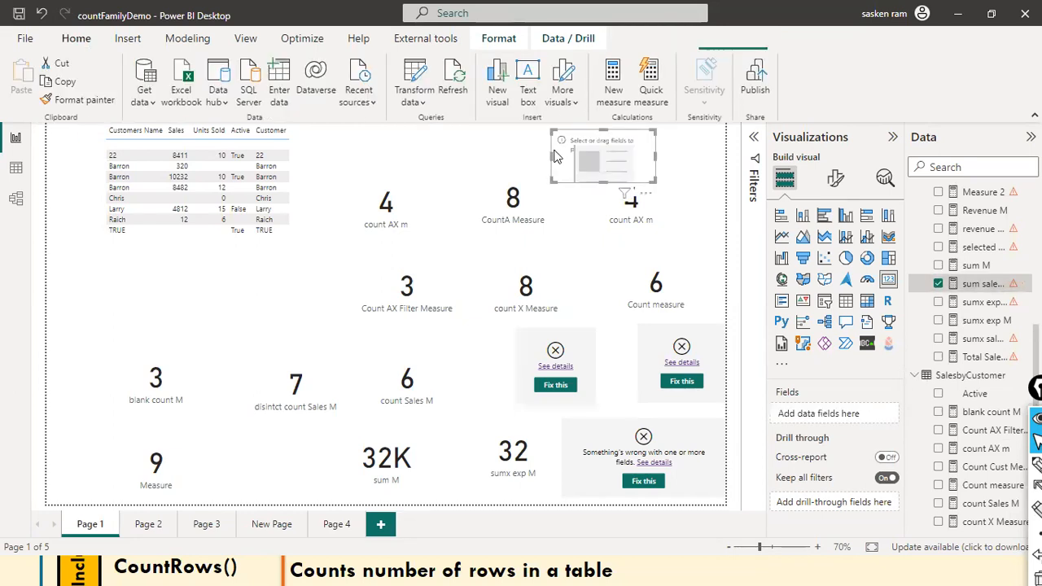
key("ctrl+z")
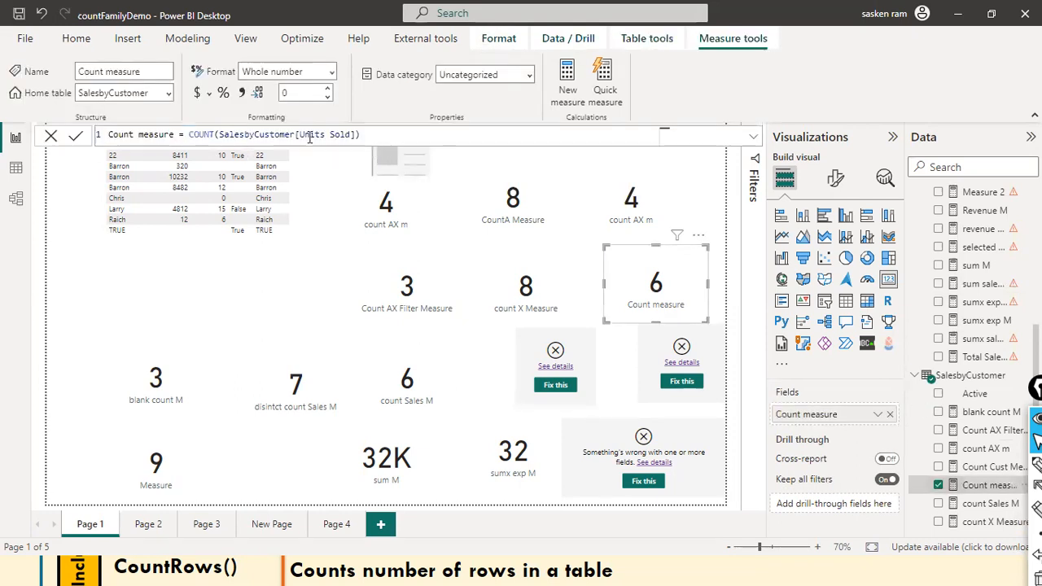
Step: Try changing the Count measure's formula to COUNT(SalesbyCustomer[Active]) to test COUNT on the true/false column
double_click(312, 134)
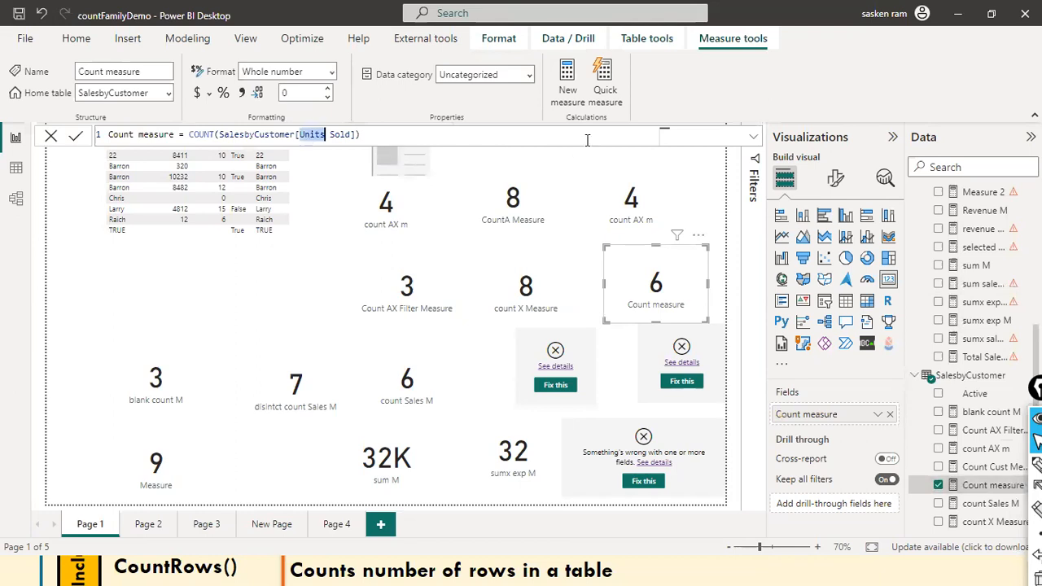
key("ctrl+shift+Right")
type("acc")
key("BackSpace")
key("BackSpace")
key("BackSpace")
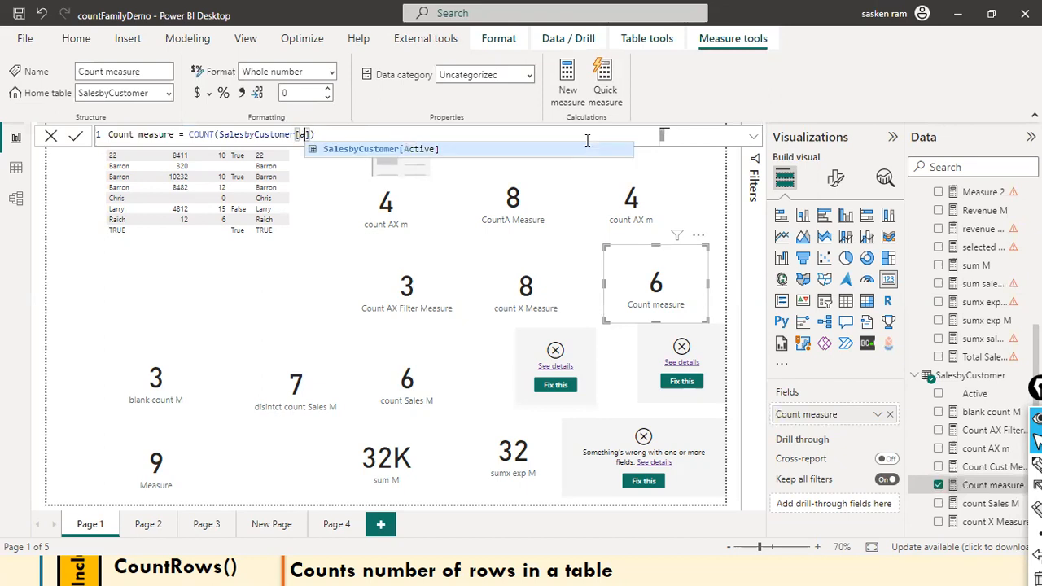
key("Tab")
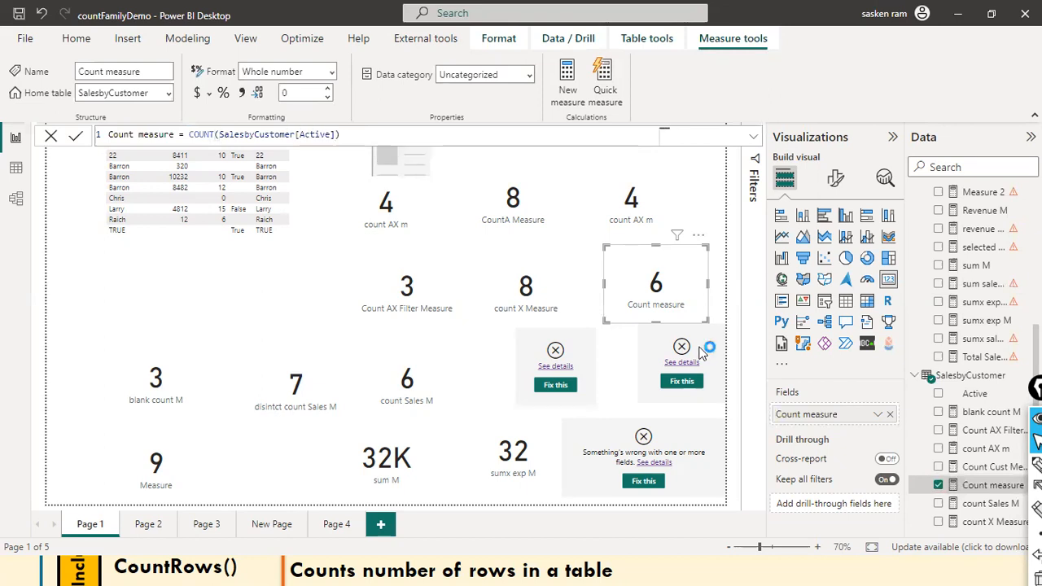
key("Return")
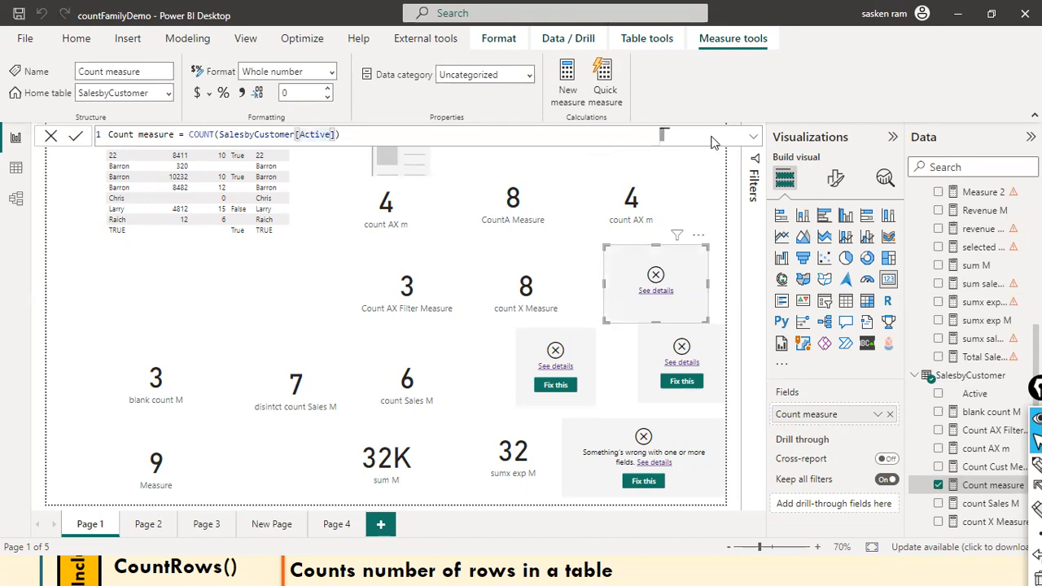
Step: Replace the Active column in the Count measure's formula so it reads COUNT(SalesbyCustomer[Sales])
key("ctrl+shift+Left")
type("sae")
key("BackSpace")
key("BackSpace")
key("Tab")
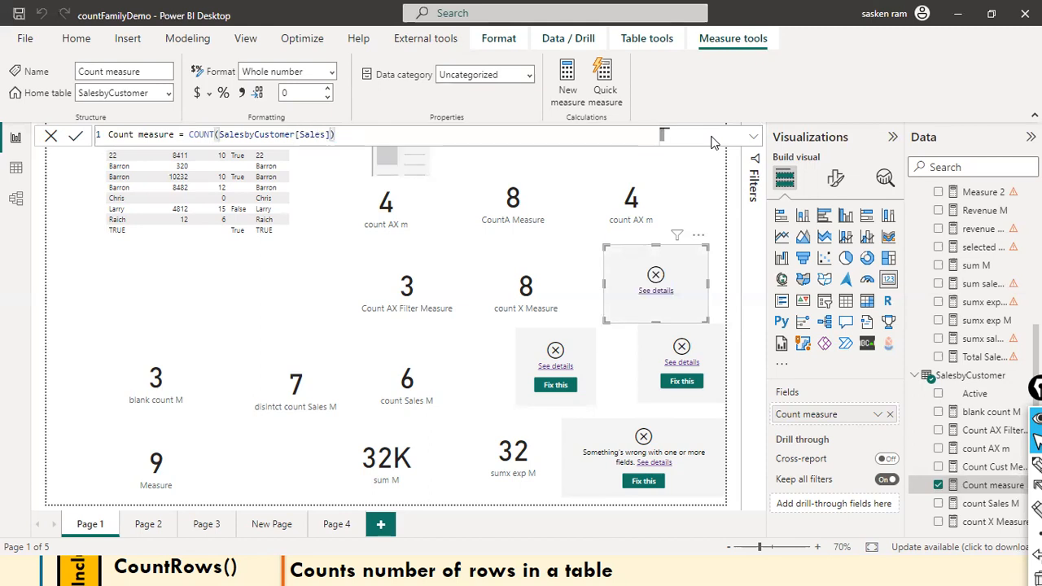